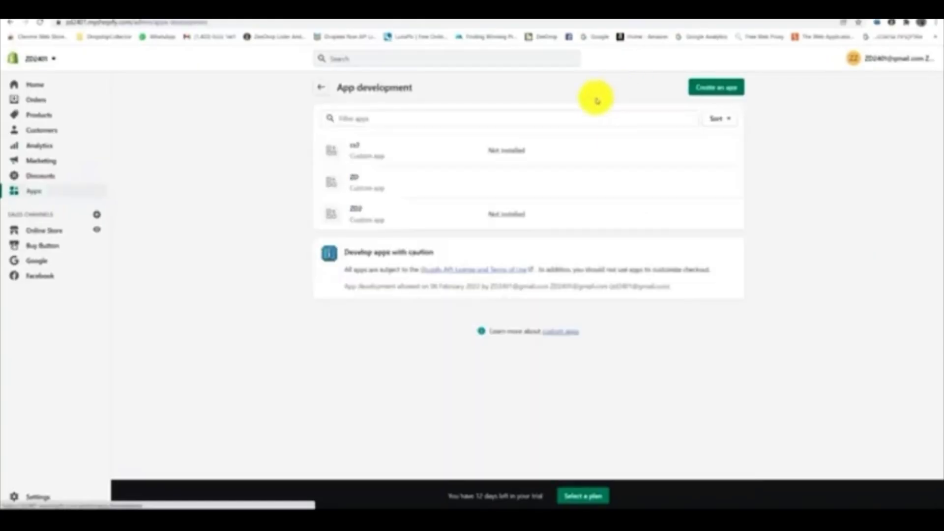
Step: Create a new custom app named ZDZD and go to its Admin API scope configuration
{"action": "left_click", "coordinate": [716, 88]}
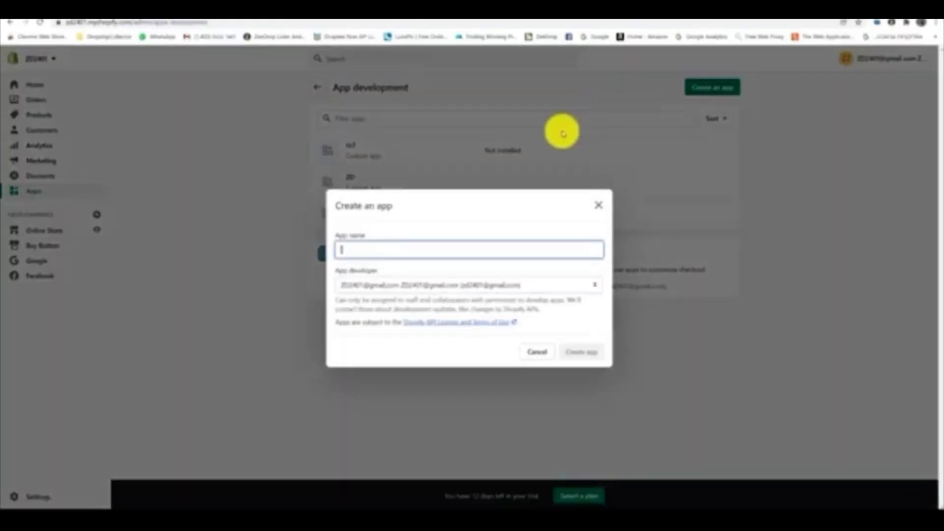
{"action": "type", "text": "z"}
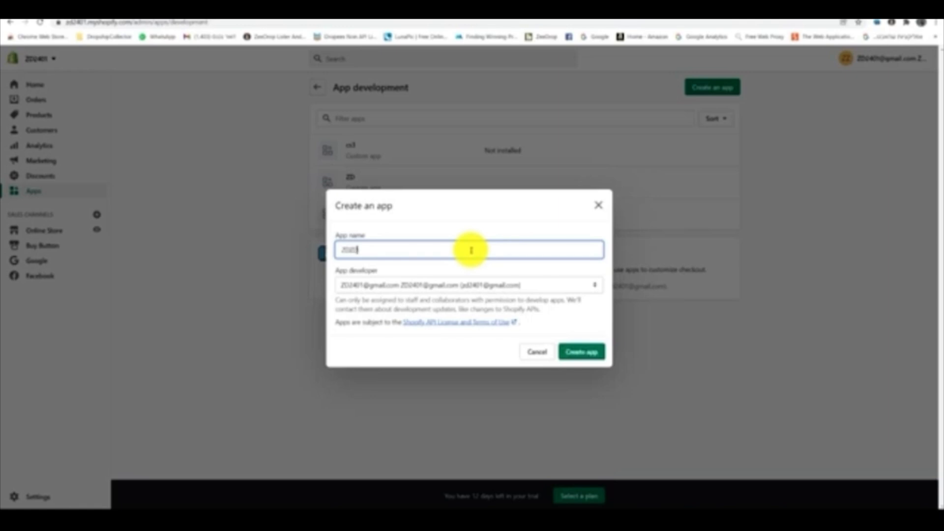
{"action": "left_click", "coordinate": [582, 352]}
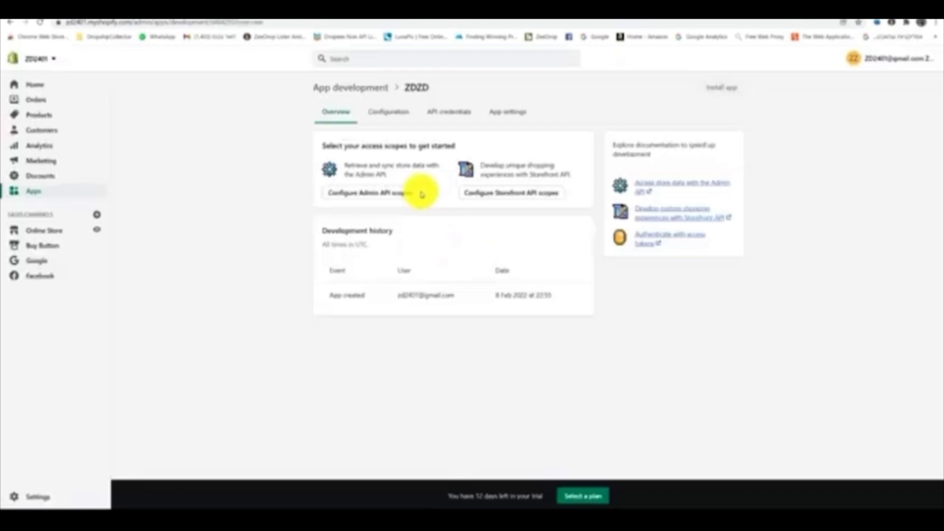
{"action": "left_click", "coordinate": [399, 194]}
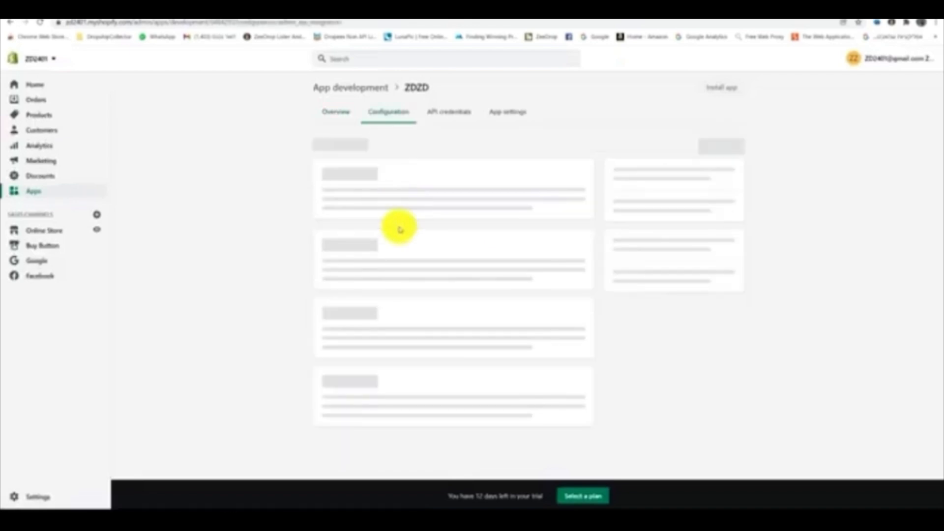
{"action": "scroll", "coordinate": [458, 340], "scroll_direction": "down", "scroll_amount": 3}
{"action": "scroll", "coordinate": [465, 361], "scroll_direction": "down", "scroll_amount": 3}
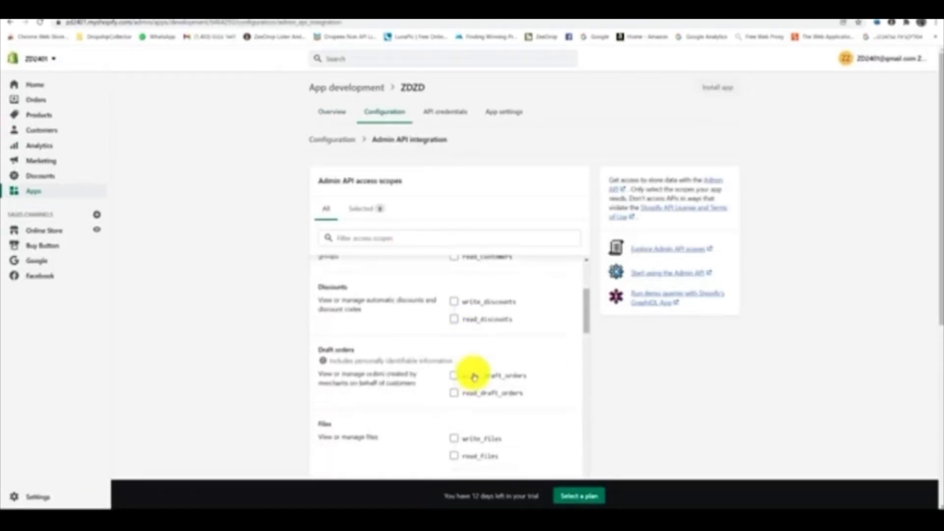
{"action": "scroll", "coordinate": [473, 369], "scroll_direction": "down", "scroll_amount": 3}
{"action": "scroll", "coordinate": [475, 374], "scroll_direction": "down", "scroll_amount": 4}
{"action": "scroll", "coordinate": [474, 375], "scroll_direction": "down", "scroll_amount": 4}
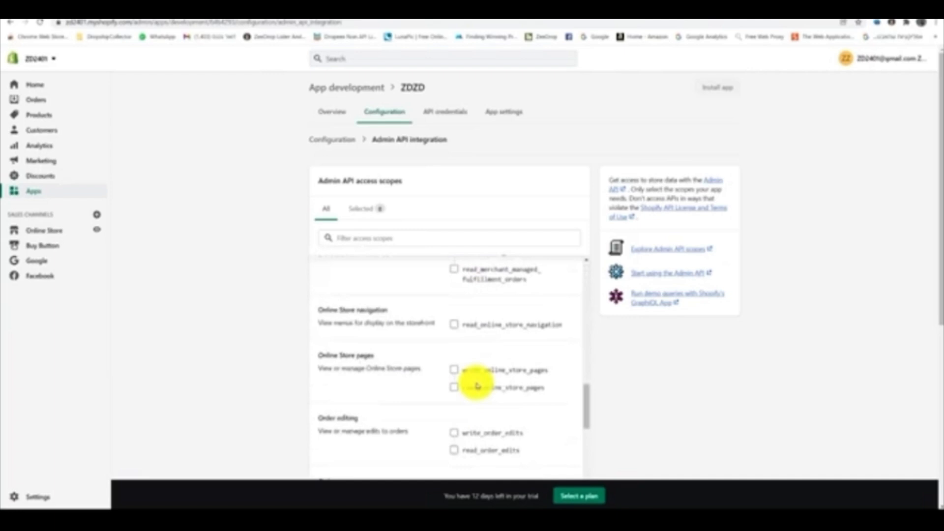
{"action": "scroll", "coordinate": [475, 381], "scroll_direction": "down", "scroll_amount": 3}
{"action": "scroll", "coordinate": [477, 385], "scroll_direction": "down", "scroll_amount": 3}
{"action": "scroll", "coordinate": [477, 386], "scroll_direction": "down", "scroll_amount": 3}
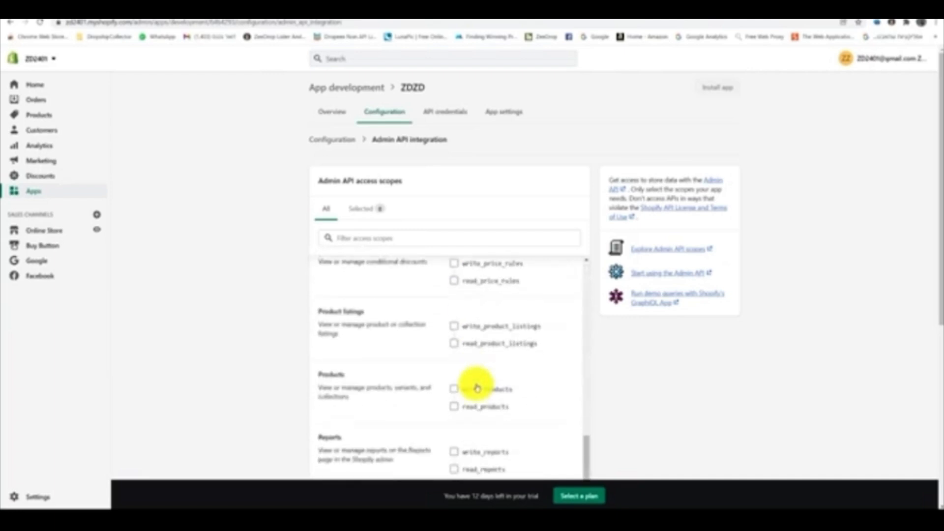
Step: Grant the app write_products and read_products scopes and save them
{"action": "left_click", "coordinate": [465, 390]}
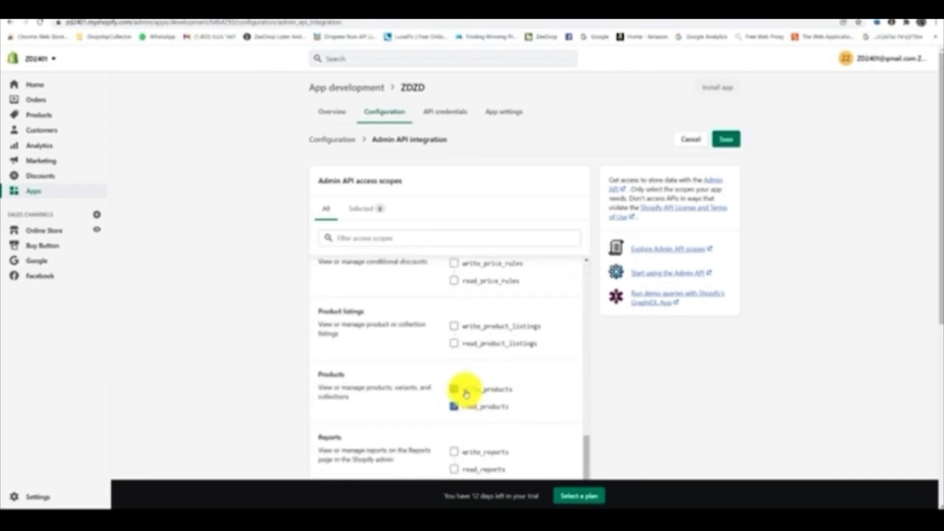
{"action": "left_click", "coordinate": [465, 407]}
{"action": "left_click", "coordinate": [731, 140]}
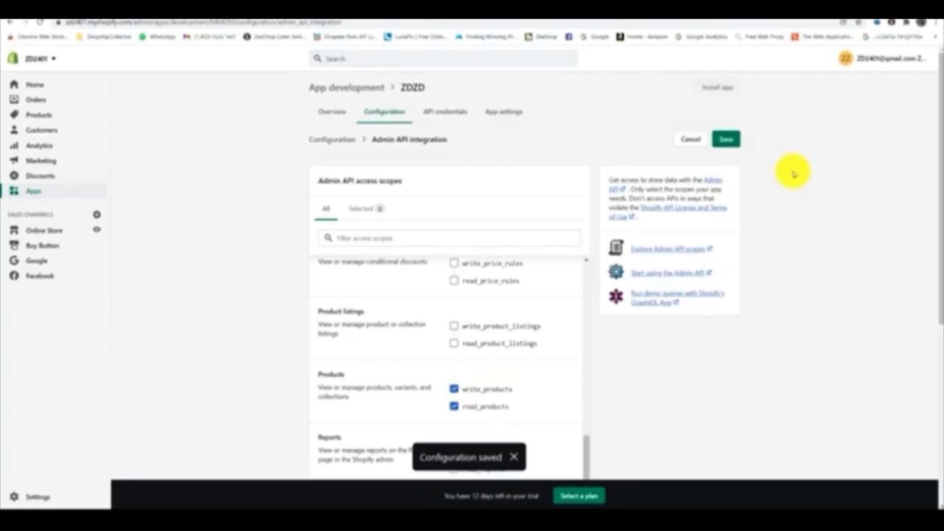
Step: Install the ZDZD app from API credentials to generate its access token, then select the API key
{"action": "left_click", "coordinate": [428, 113]}
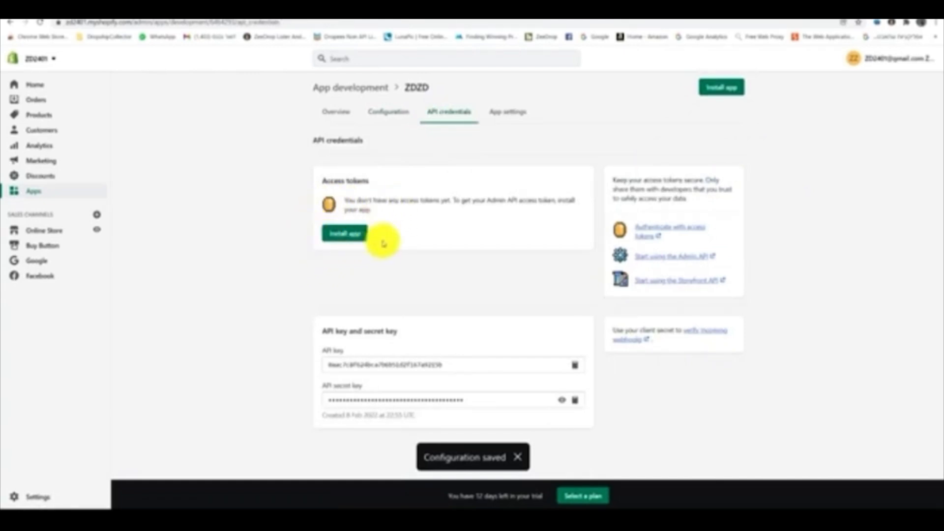
{"action": "left_click", "coordinate": [347, 234]}
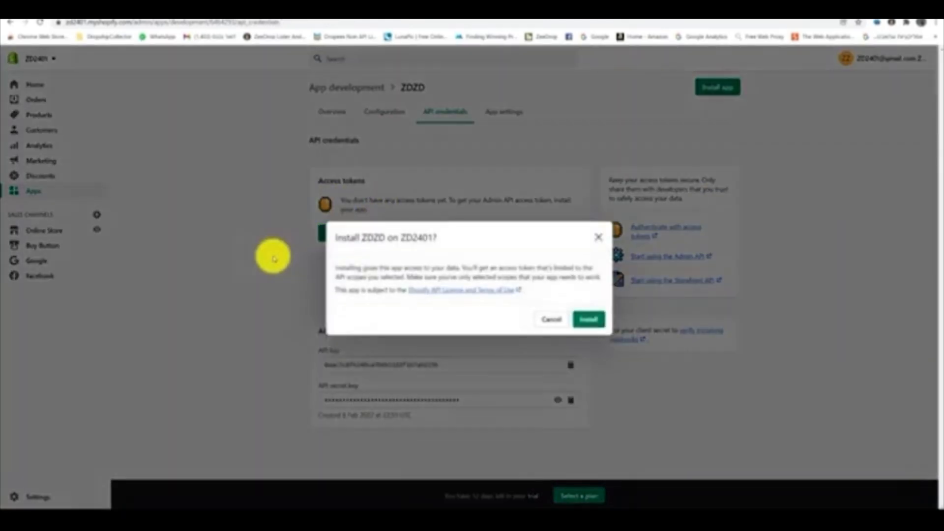
{"action": "left_click", "coordinate": [588, 319]}
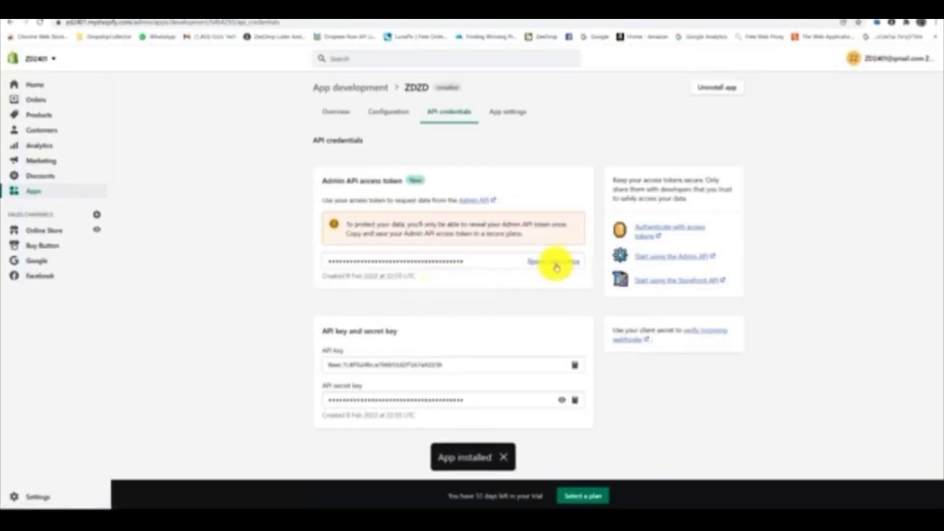
{"action": "left_click", "coordinate": [473, 363]}
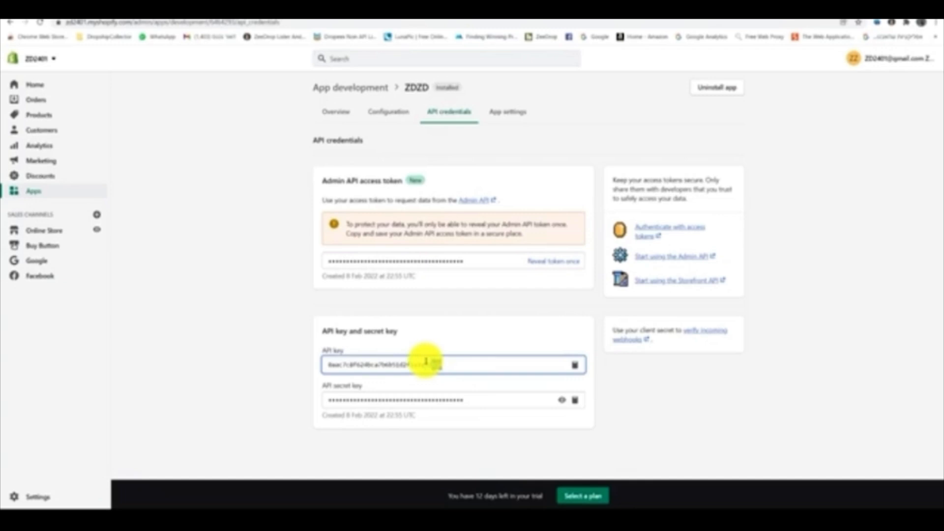
{"action": "left_click_drag", "start_coordinate": [443, 363], "coordinate": [321, 360]}
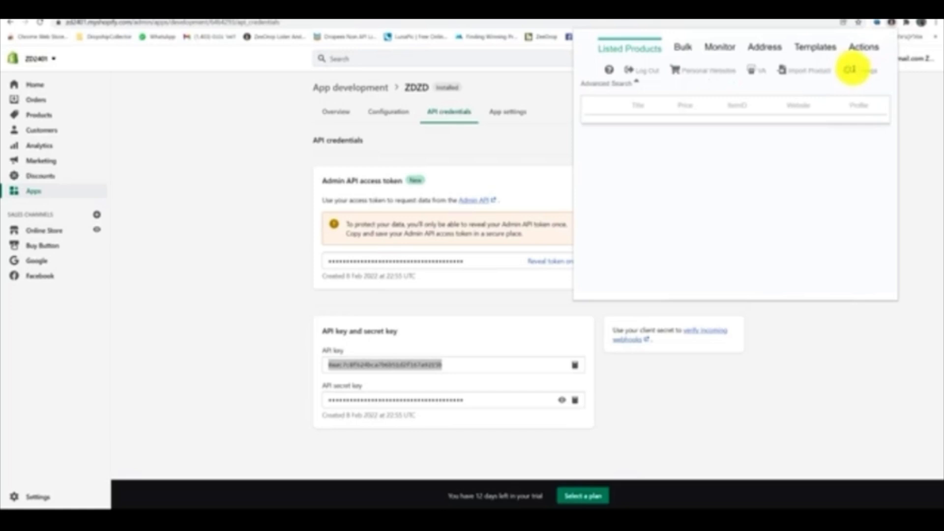
Step: In ZeeDrop's Shopify settings, select the API key and reveal and copy the Admin API access token
{"action": "left_click", "coordinate": [854, 71]}
{"action": "scroll", "coordinate": [760, 187], "scroll_direction": "down", "scroll_amount": 3}
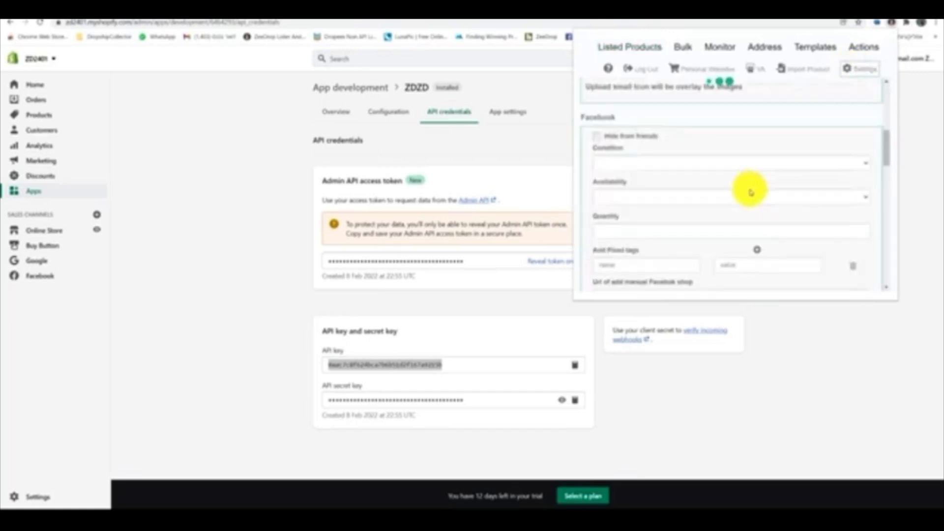
{"action": "scroll", "coordinate": [748, 190], "scroll_direction": "down", "scroll_amount": 2}
{"action": "scroll", "coordinate": [748, 190], "scroll_direction": "down", "scroll_amount": 3}
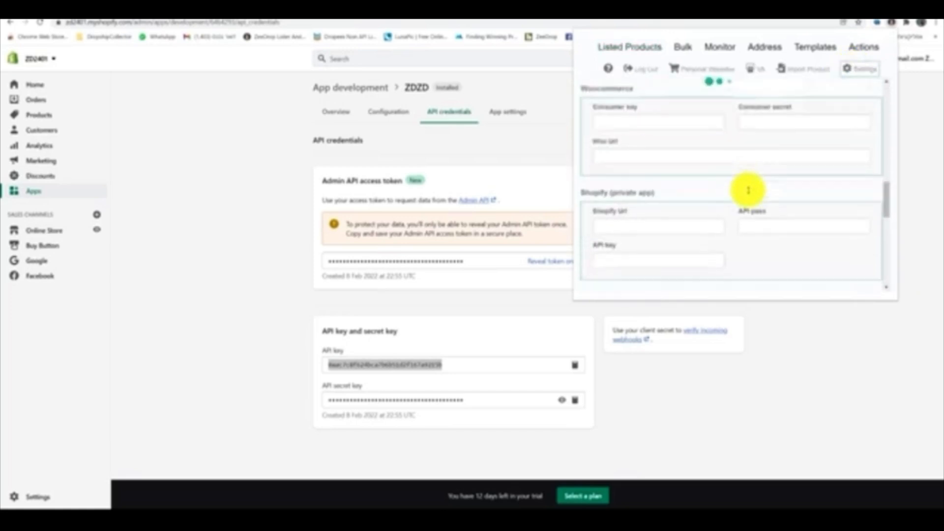
{"action": "scroll", "coordinate": [749, 191], "scroll_direction": "down", "scroll_amount": 2}
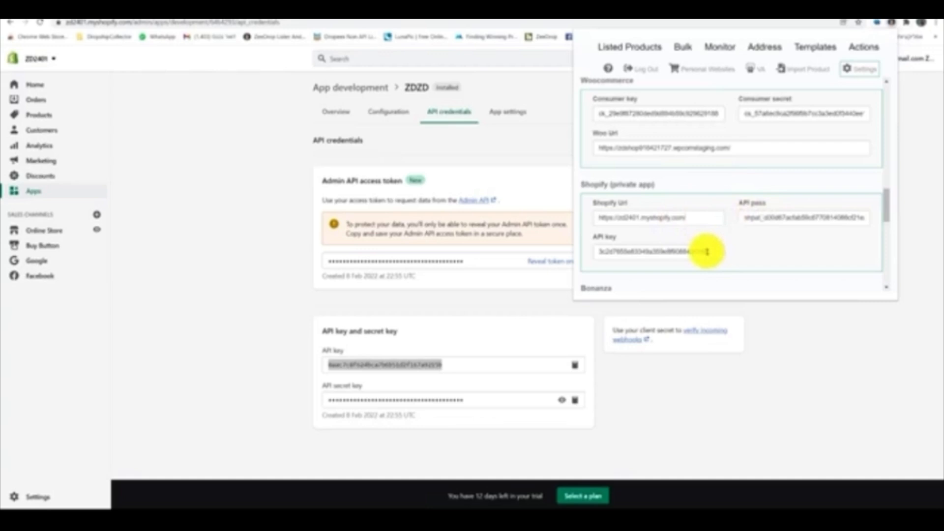
{"action": "left_click_drag", "start_coordinate": [711, 251], "coordinate": [589, 252]}
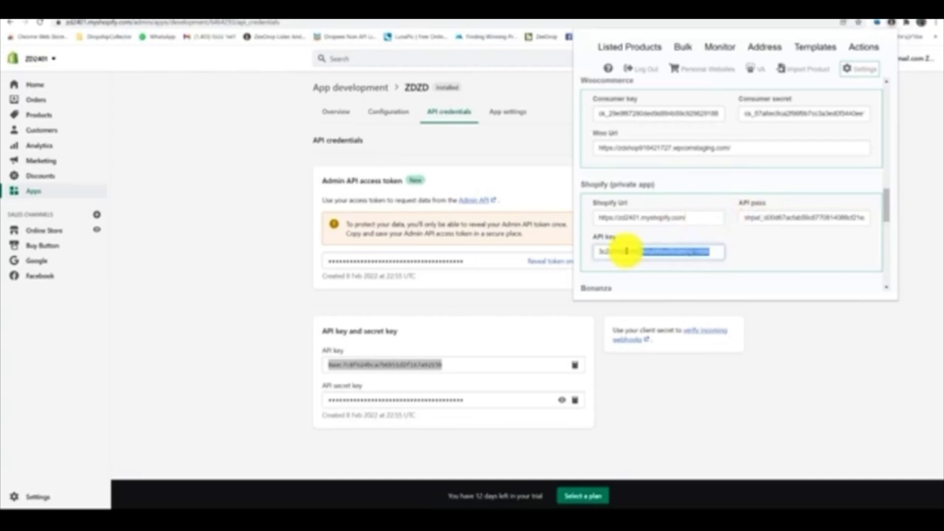
{"action": "left_click", "coordinate": [541, 264]}
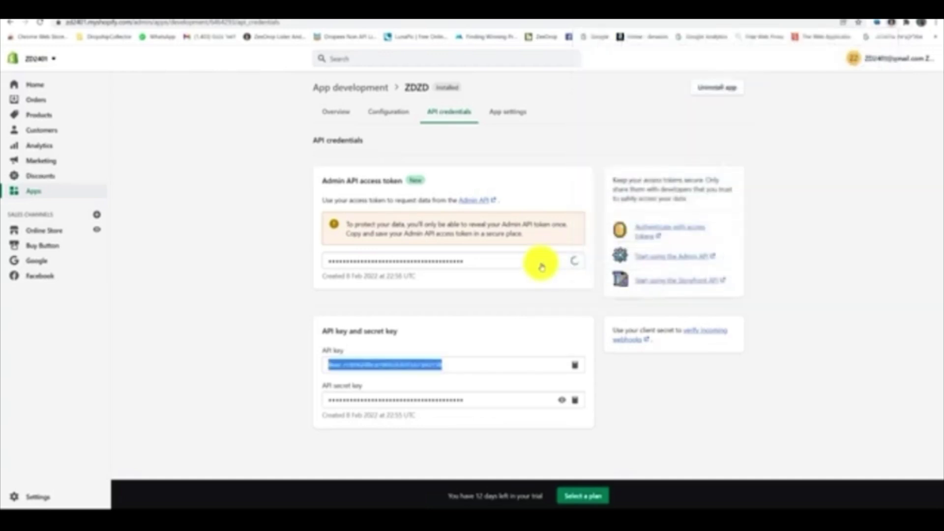
{"action": "left_click", "coordinate": [500, 262]}
{"action": "triple_click", "coordinate": [500, 264]}
{"action": "key", "text": "ctrl+plus"}
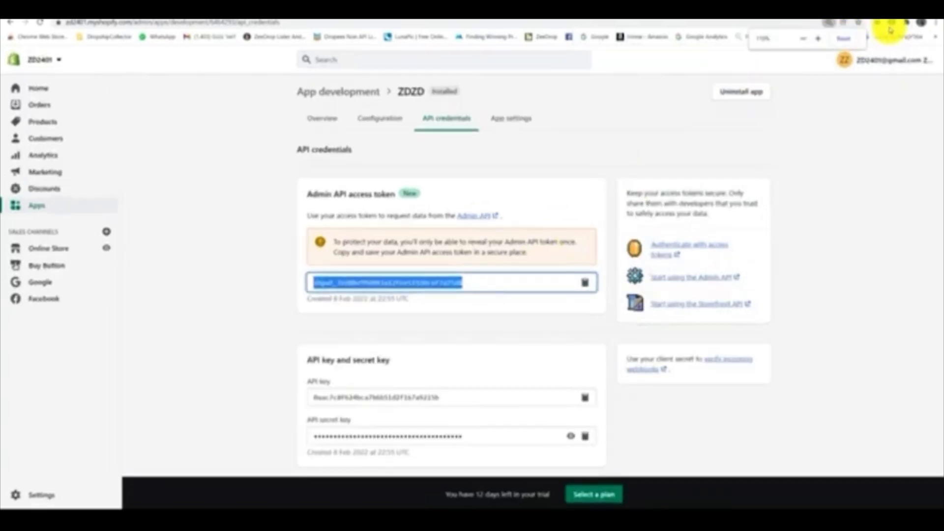
{"action": "left_click", "coordinate": [799, 134]}
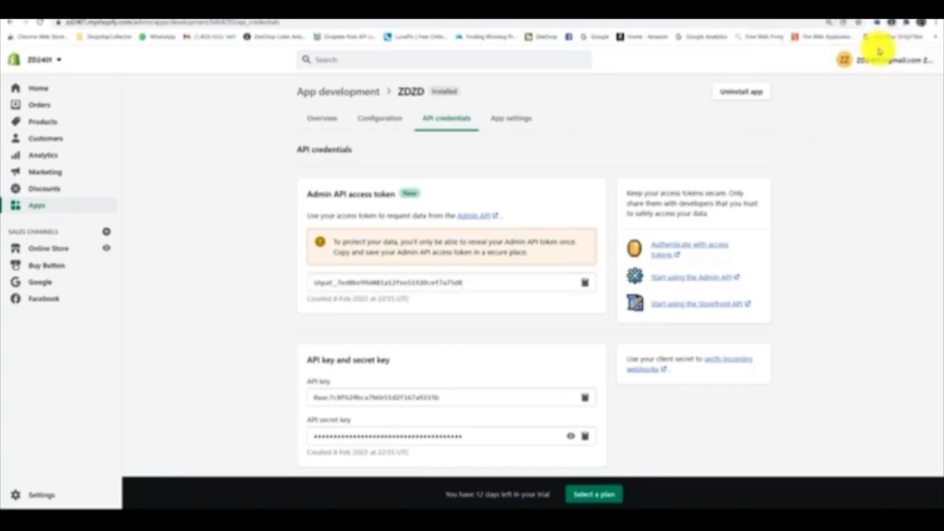
Step: Reopen ZeeDrop's settings with the marketplace buttons chosen and save them
{"action": "left_click", "coordinate": [869, 66]}
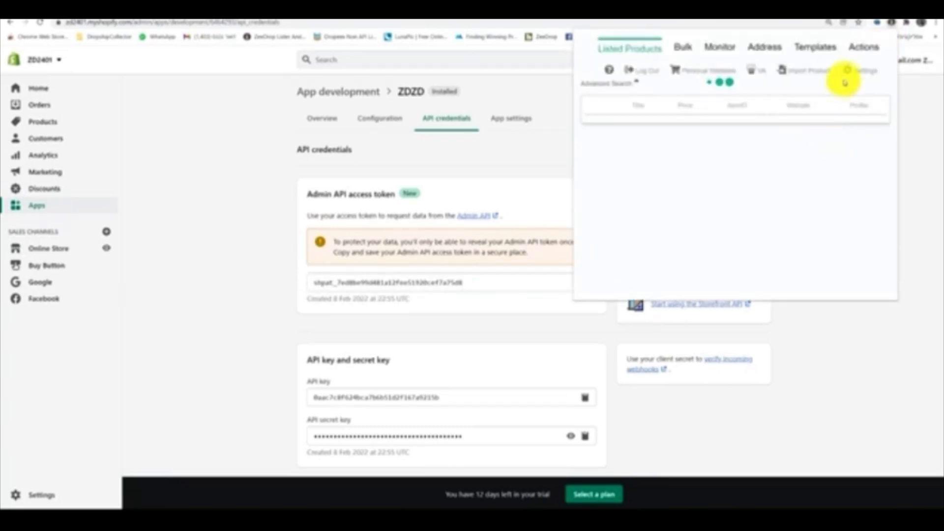
{"action": "left_click", "coordinate": [856, 70]}
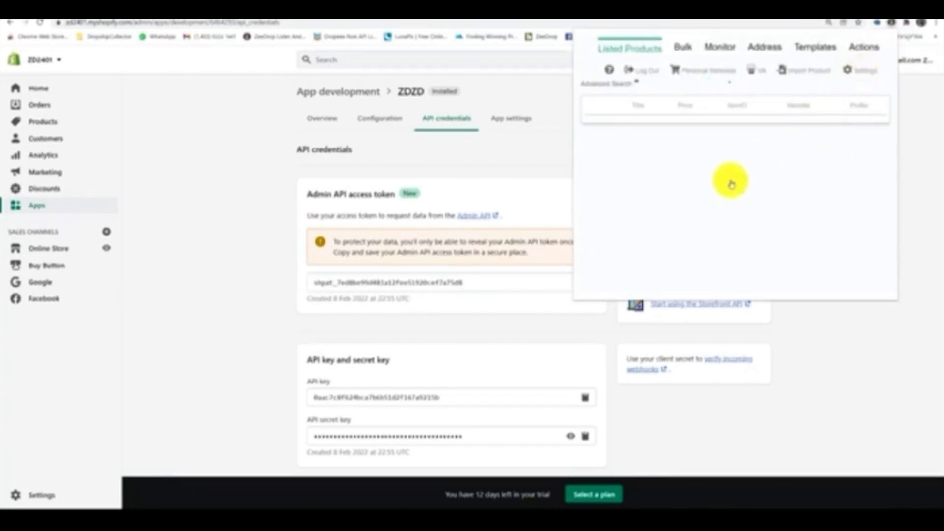
{"action": "scroll", "coordinate": [741, 172], "scroll_direction": "down", "scroll_amount": 3}
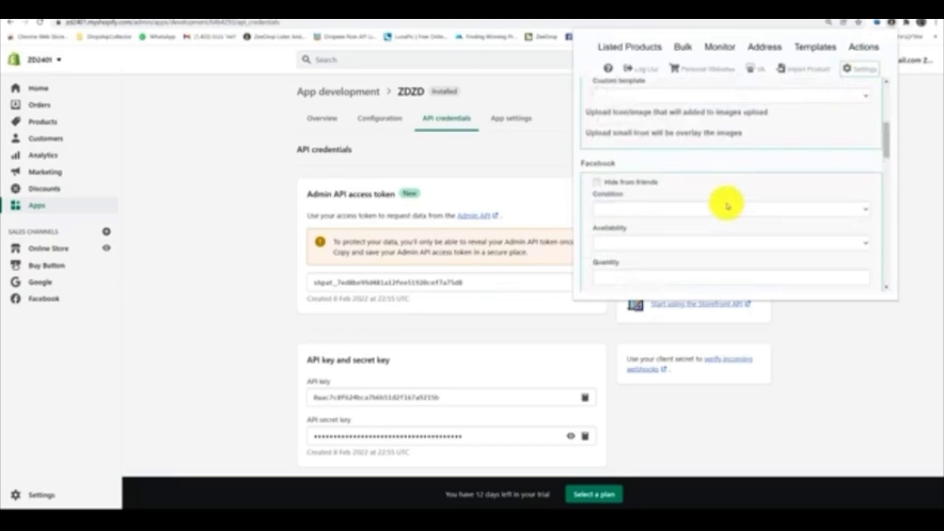
{"action": "scroll", "coordinate": [727, 202], "scroll_direction": "down", "scroll_amount": 3}
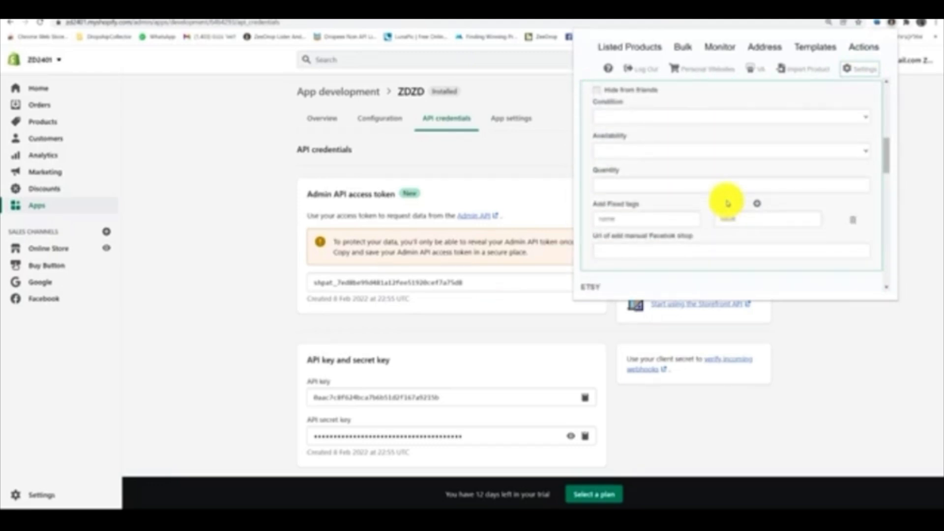
{"action": "scroll", "coordinate": [727, 201], "scroll_direction": "down", "scroll_amount": 3}
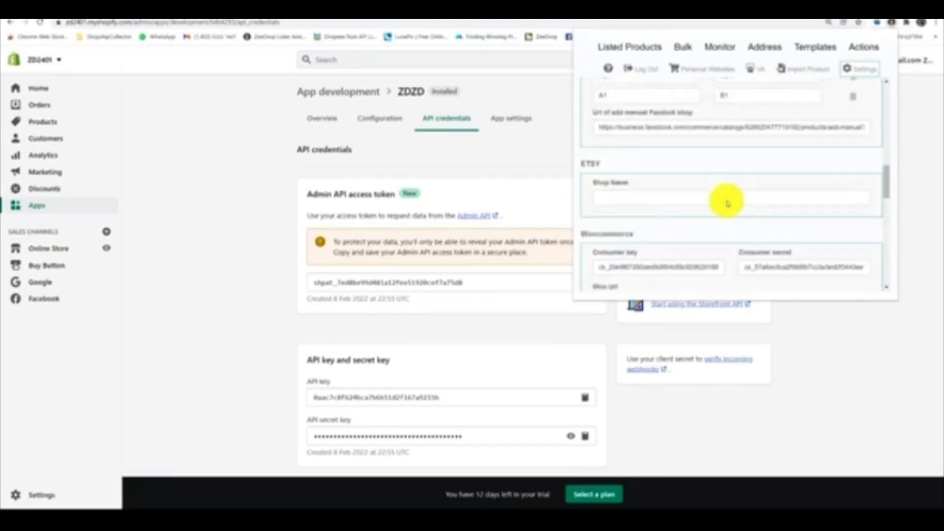
{"action": "scroll", "coordinate": [726, 202], "scroll_direction": "up", "scroll_amount": 2}
{"action": "scroll", "coordinate": [727, 201], "scroll_direction": "down", "scroll_amount": 4}
{"action": "scroll", "coordinate": [726, 201], "scroll_direction": "down", "scroll_amount": 3}
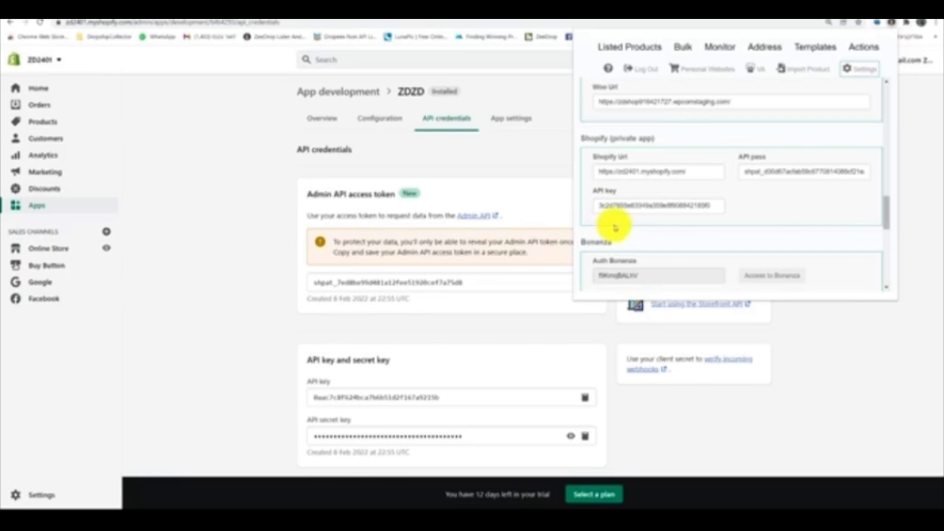
{"action": "scroll", "coordinate": [736, 196], "scroll_direction": "down", "scroll_amount": 5}
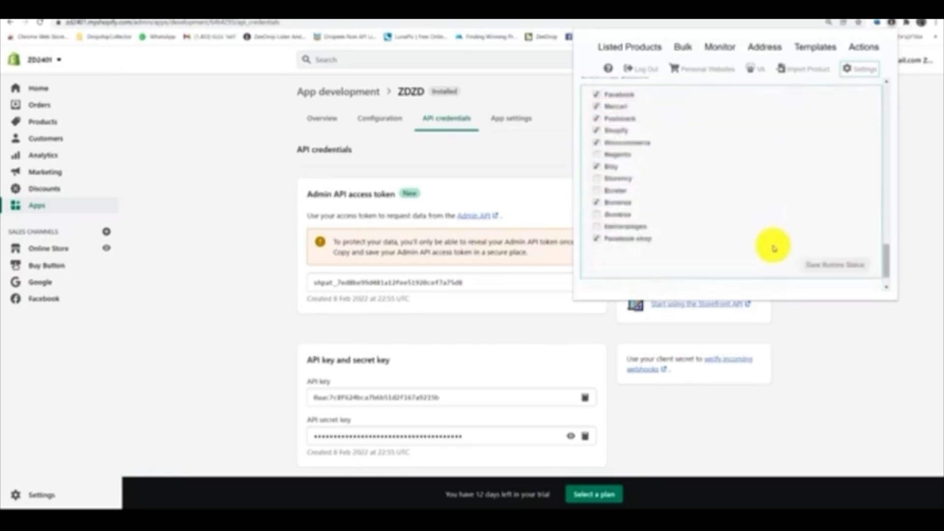
{"action": "scroll", "coordinate": [759, 244], "scroll_direction": "down", "scroll_amount": 3}
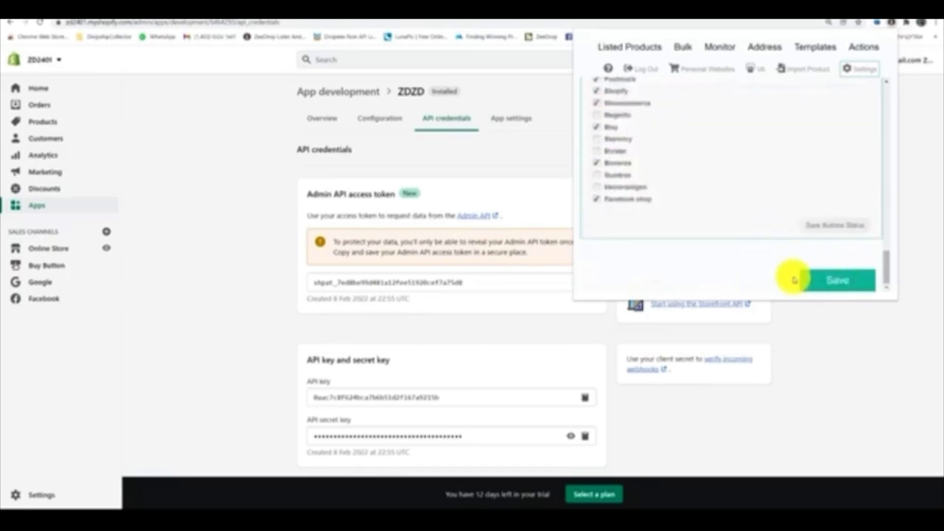
{"action": "left_click", "coordinate": [819, 280]}
{"action": "scroll", "coordinate": [690, 225], "scroll_direction": "up", "scroll_amount": 1}
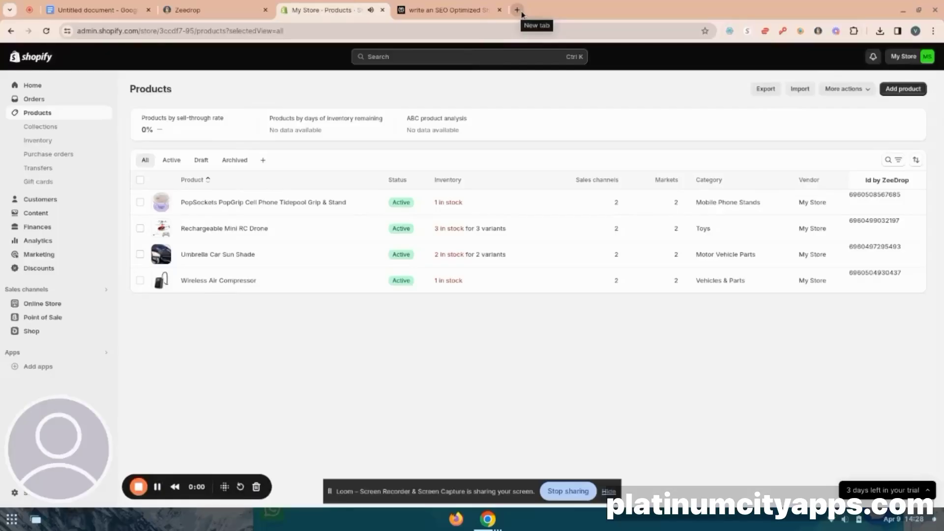
Step: Go to the AliExpress site in a new browser tab
{"action": "left_click", "coordinate": [523, 10]}
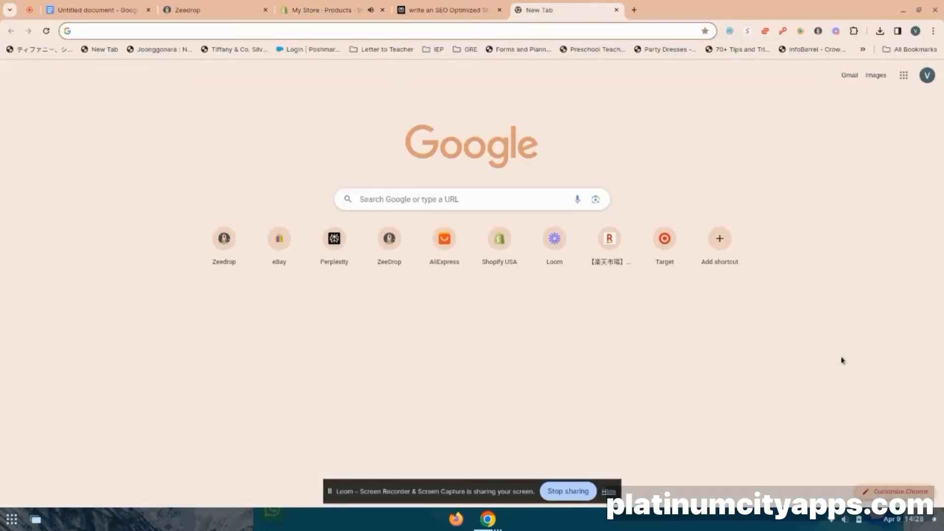
{"action": "type", "text": "aliexpress.com"}
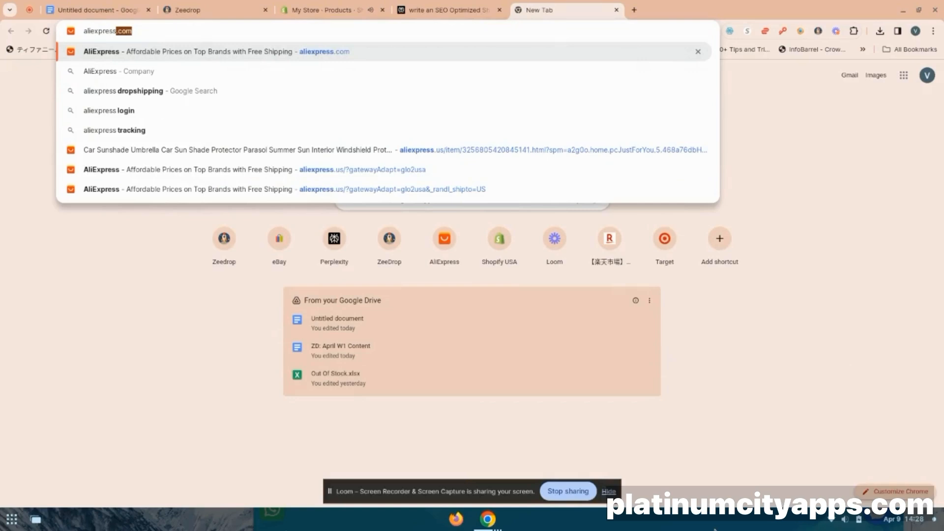
{"action": "key", "text": "Return"}
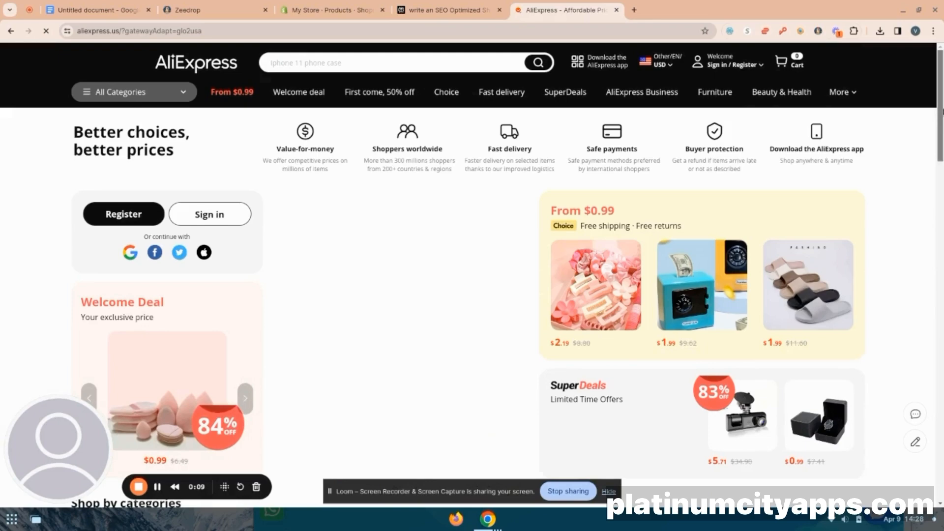
{"action": "left_click_drag", "start_coordinate": [940, 111], "coordinate": [931, 375]}
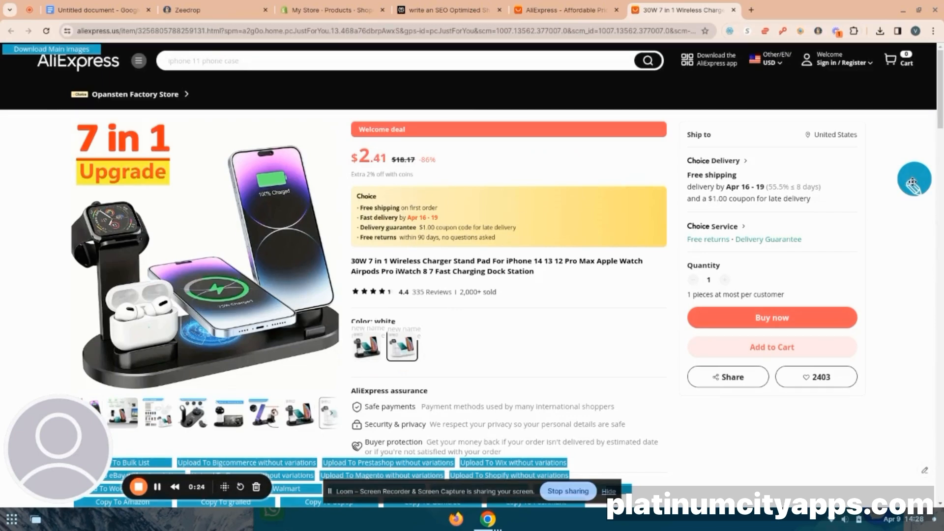
{"action": "scroll", "coordinate": [848, 283], "scroll_direction": "down", "scroll_amount": 3}
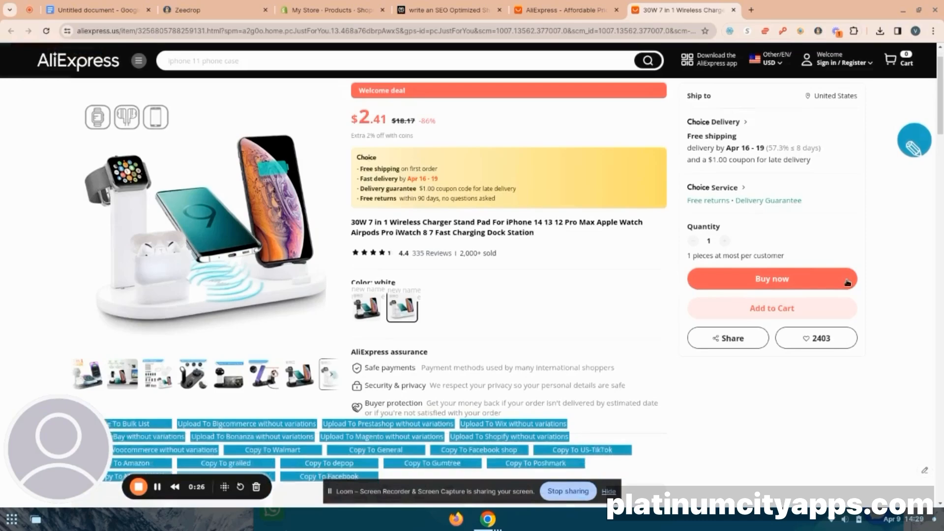
{"action": "scroll", "coordinate": [847, 283], "scroll_direction": "down", "scroll_amount": 4}
{"action": "scroll", "coordinate": [848, 282], "scroll_direction": "down", "scroll_amount": 4}
{"action": "scroll", "coordinate": [847, 283], "scroll_direction": "down", "scroll_amount": 3}
{"action": "scroll", "coordinate": [848, 282], "scroll_direction": "down", "scroll_amount": 3}
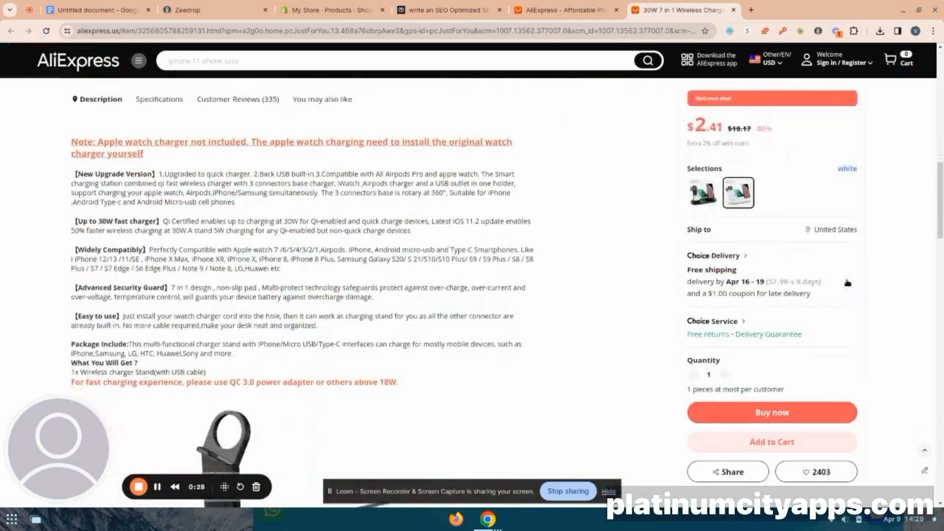
{"action": "scroll", "coordinate": [848, 283], "scroll_direction": "down", "scroll_amount": 2}
{"action": "scroll", "coordinate": [848, 282], "scroll_direction": "up", "scroll_amount": 5}
{"action": "scroll", "coordinate": [848, 283], "scroll_direction": "up", "scroll_amount": 5}
{"action": "scroll", "coordinate": [847, 283], "scroll_direction": "down", "scroll_amount": 2}
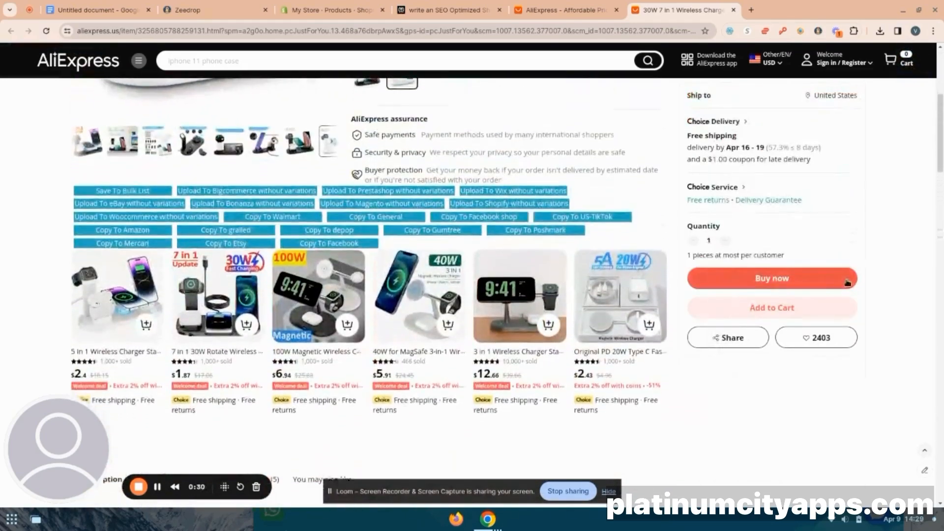
{"action": "scroll", "coordinate": [848, 283], "scroll_direction": "down", "scroll_amount": 3}
{"action": "scroll", "coordinate": [847, 283], "scroll_direction": "down", "scroll_amount": 3}
{"action": "scroll", "coordinate": [848, 282], "scroll_direction": "down", "scroll_amount": 2}
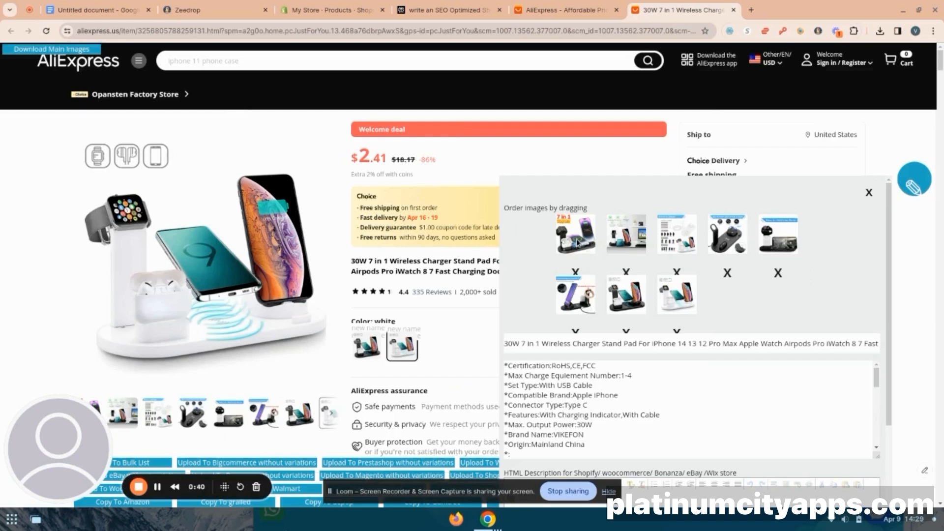
Step: Remove the 7 in 1 photo and move the black and white stand photos to first and second place
{"action": "left_click", "coordinate": [575, 272]}
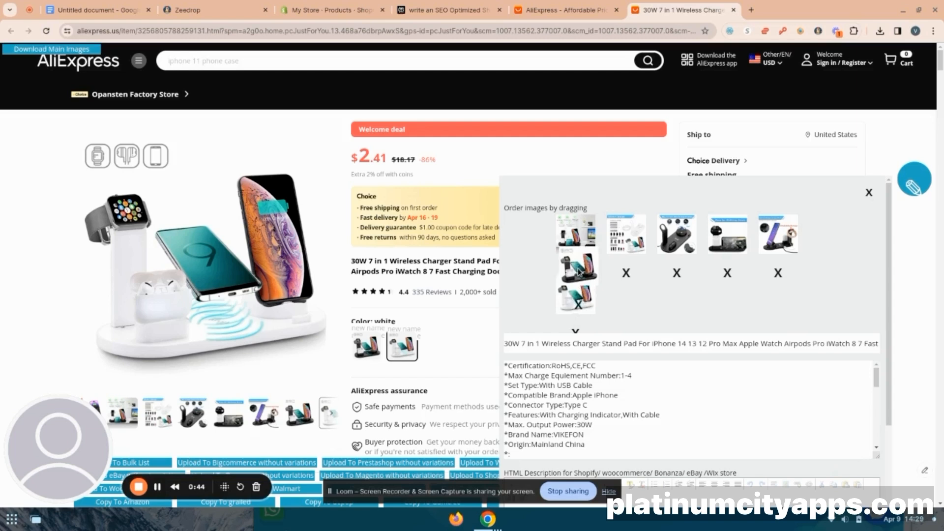
{"action": "left_click_drag", "start_coordinate": [576, 297], "coordinate": [574, 237]}
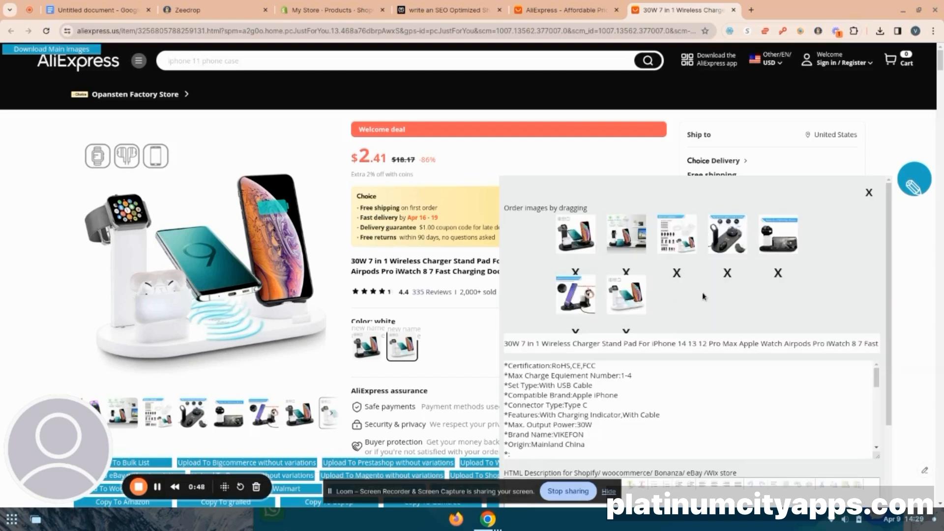
{"action": "left_click_drag", "start_coordinate": [625, 297], "coordinate": [624, 236]}
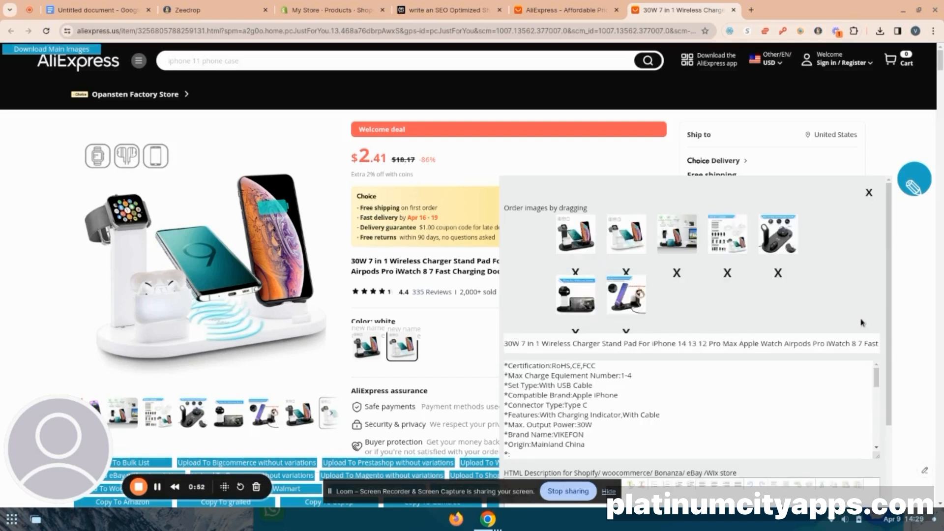
{"action": "scroll", "coordinate": [861, 323], "scroll_direction": "down", "scroll_amount": 1}
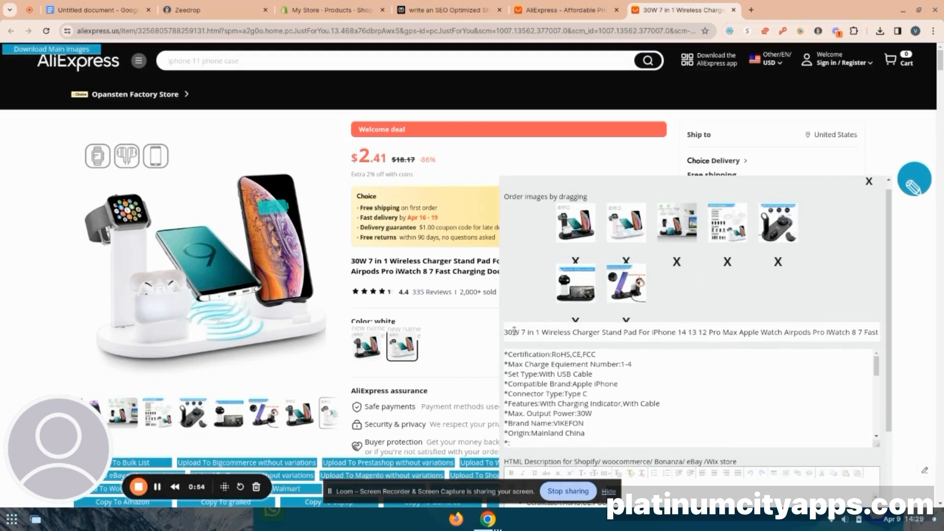
Step: Delete '30W', 'Pad For' and the trailing 'iWatch 8…' words from the title
{"action": "left_click_drag", "start_coordinate": [521, 333], "coordinate": [487, 333]}
{"action": "key", "text": "BackSpace"}
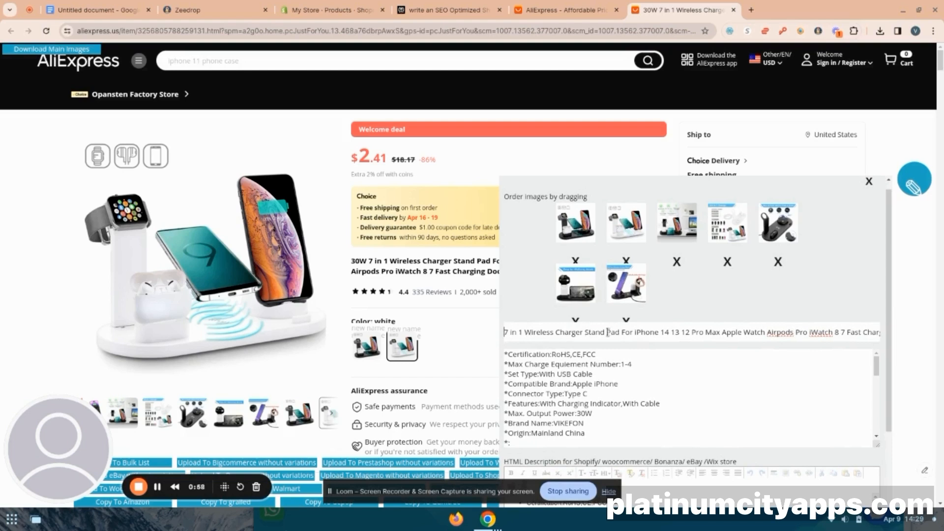
{"action": "left_click_drag", "start_coordinate": [607, 333], "coordinate": [635, 333]}
{"action": "key", "text": "BackSpace"}
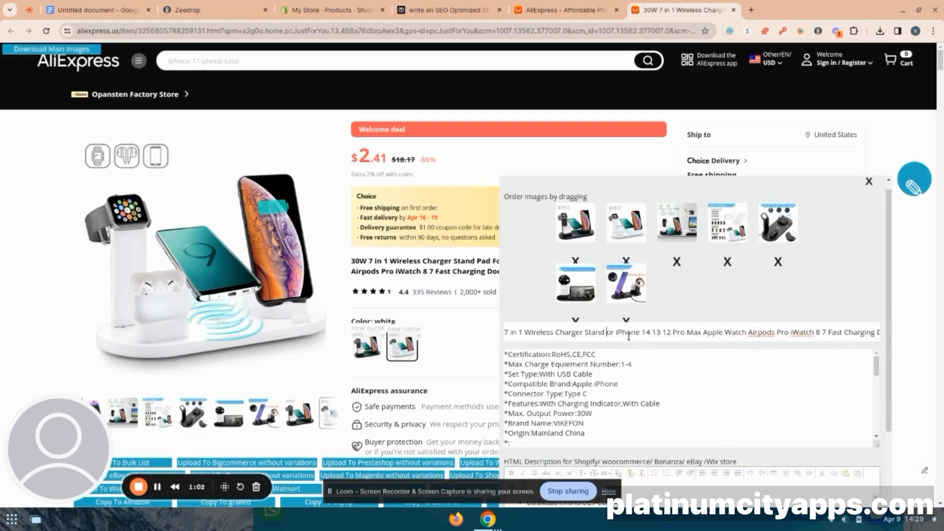
{"action": "type", "text": "F"}
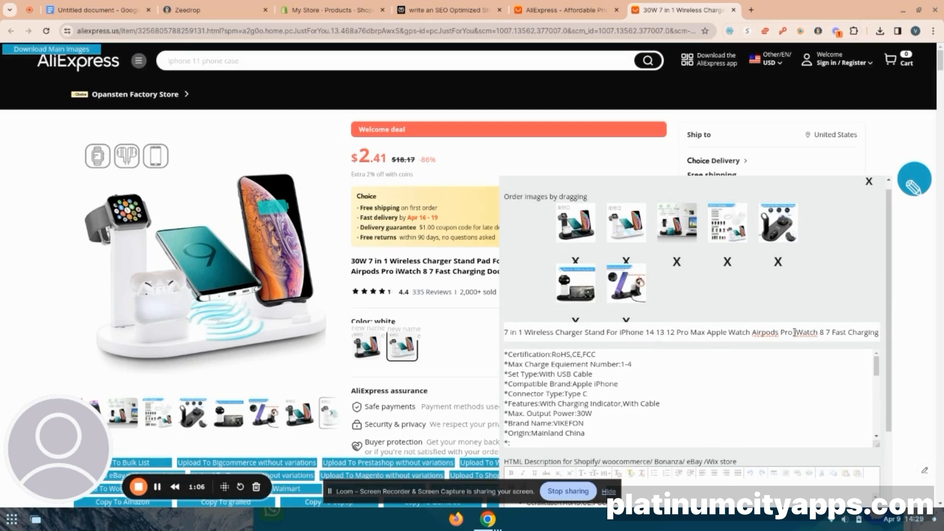
{"action": "left_click_drag", "start_coordinate": [795, 333], "coordinate": [873, 340]}
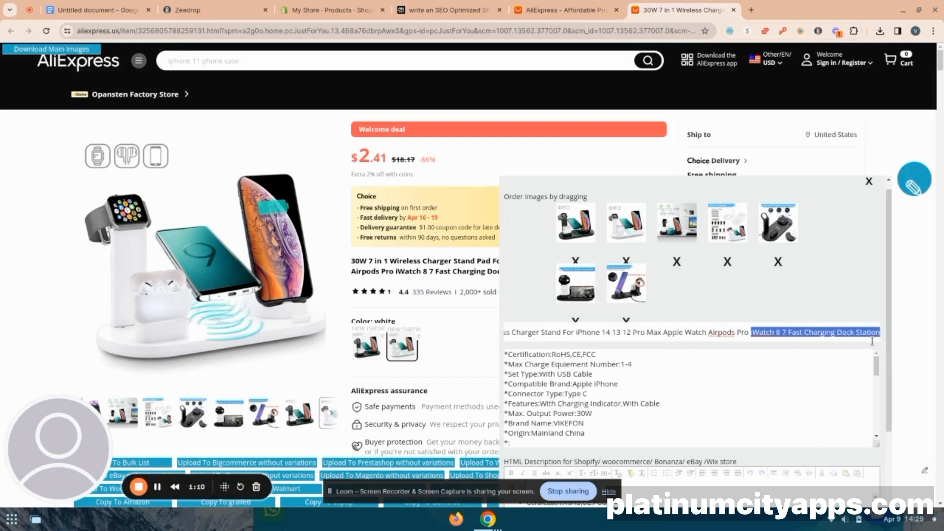
{"action": "key", "text": "BackSpace"}
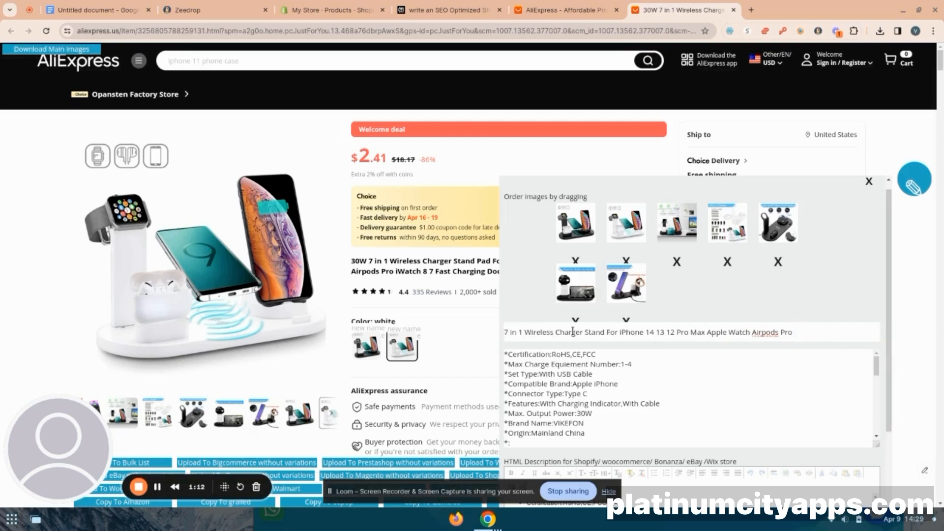
Step: Replace 'Charger Stand' in the title with 'Docking Station'
{"action": "triple_click", "coordinate": [572, 332]}
{"action": "double_click", "coordinate": [572, 333]}
{"action": "type", "text": "D"}
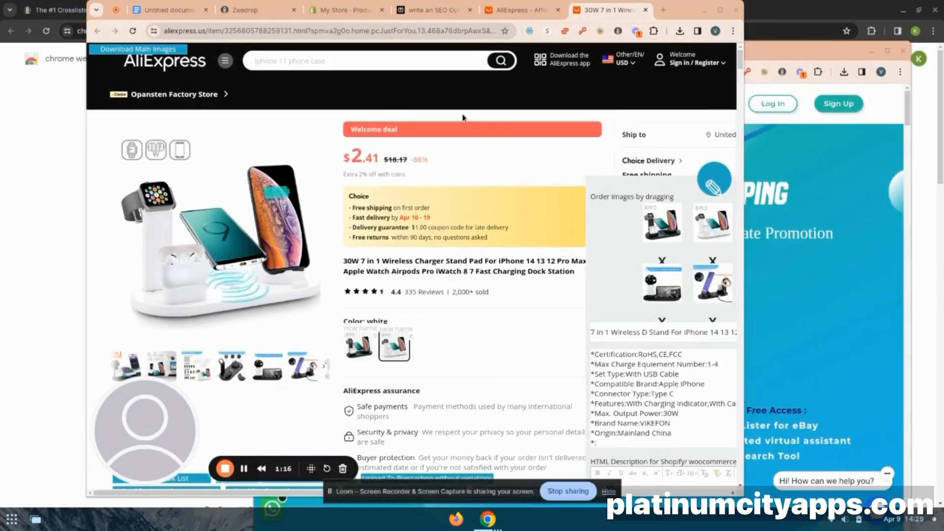
{"action": "left_click", "coordinate": [720, 9]}
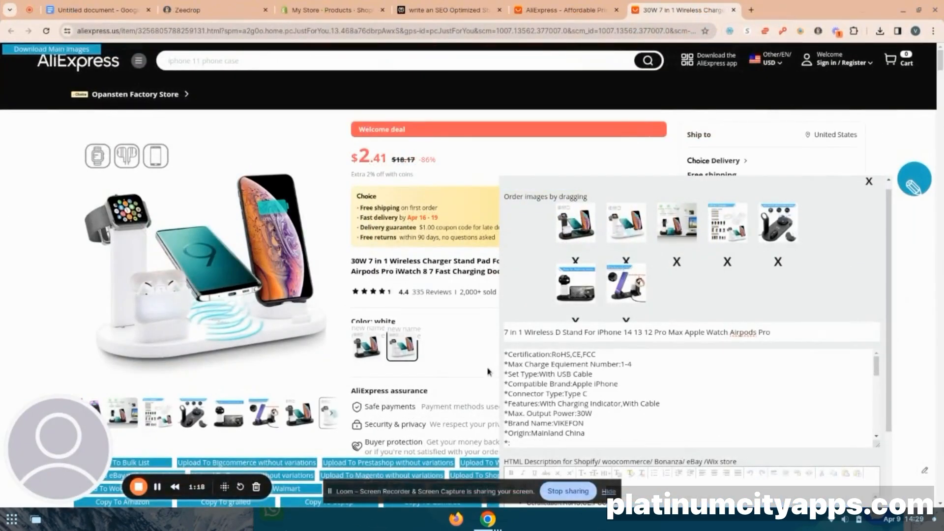
{"action": "type", "text": "ocking Statio"}
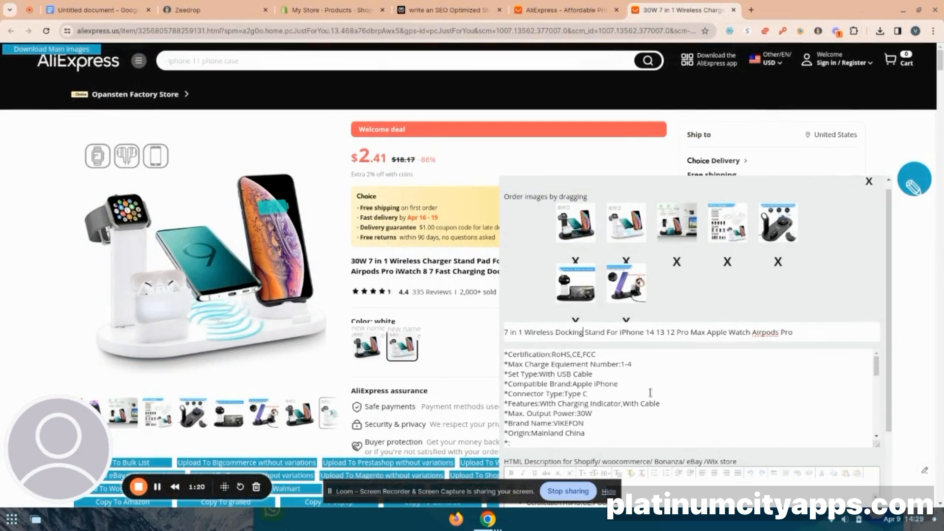
{"action": "type", "text": "n"}
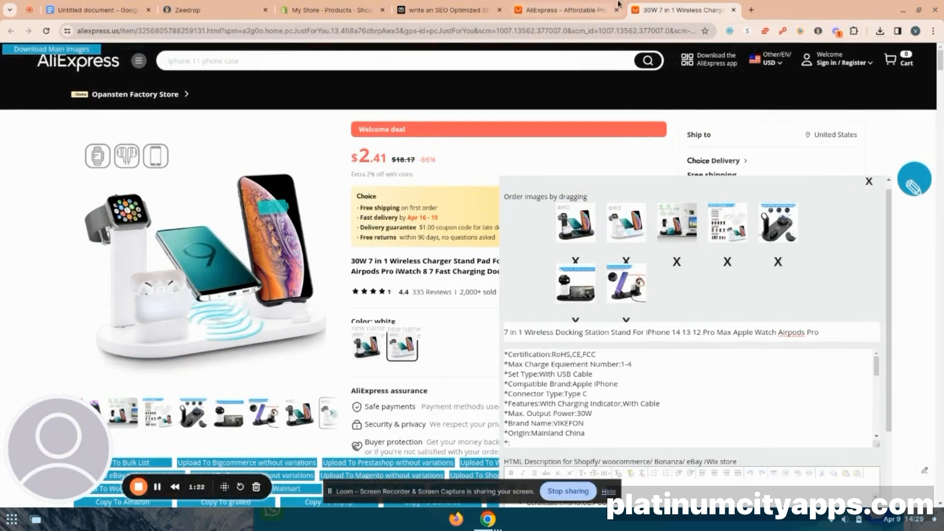
{"action": "double_click", "coordinate": [622, 331]}
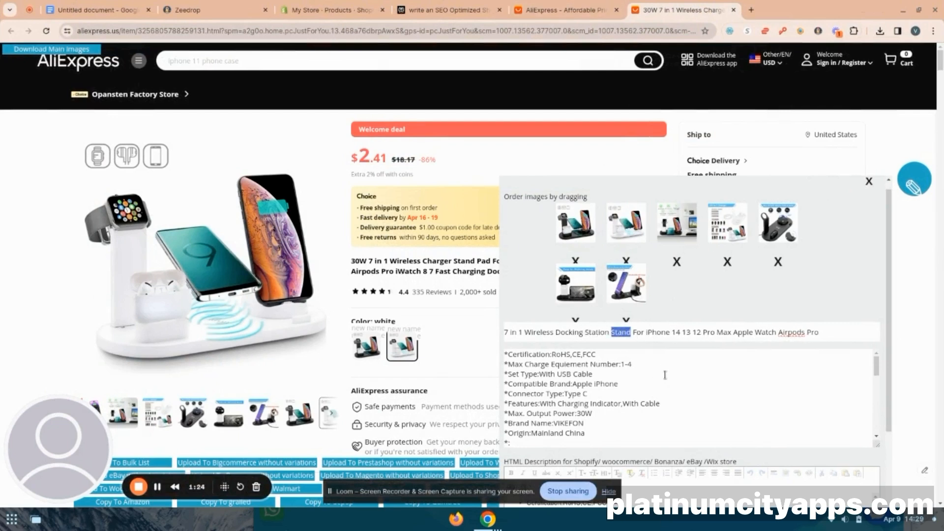
{"action": "key", "text": "BackSpace"}
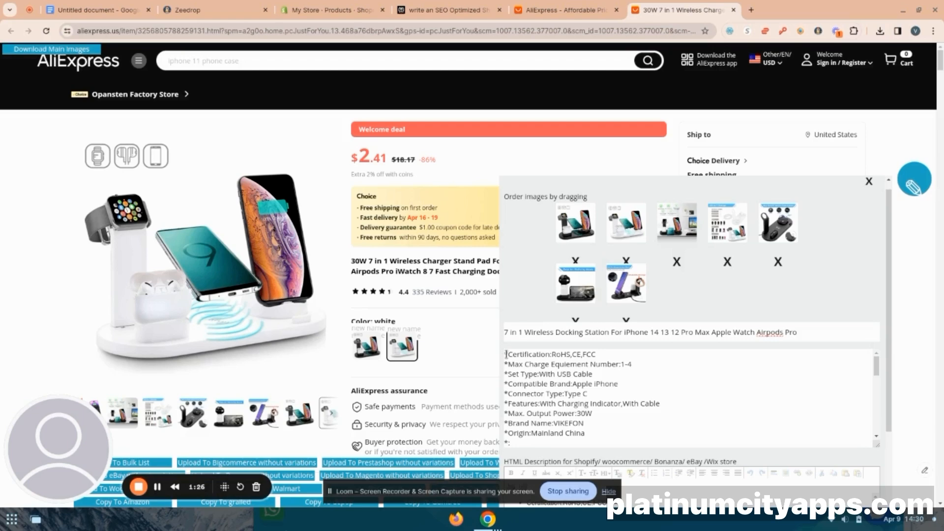
{"action": "left_click_drag", "start_coordinate": [506, 354], "coordinate": [637, 457]}
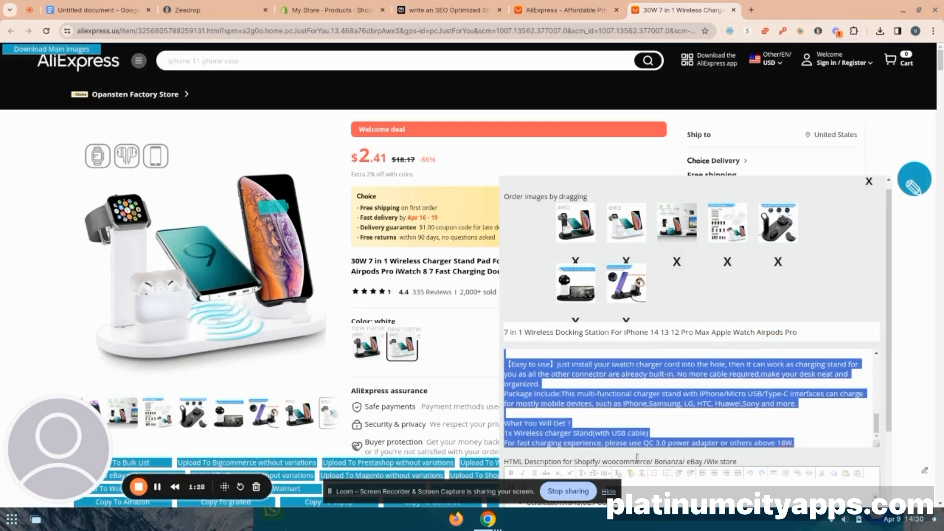
Step: In the Perplexity SEO conversation, paste the AliExpress product details into a follow-up prompt
{"action": "left_click", "coordinate": [447, 9]}
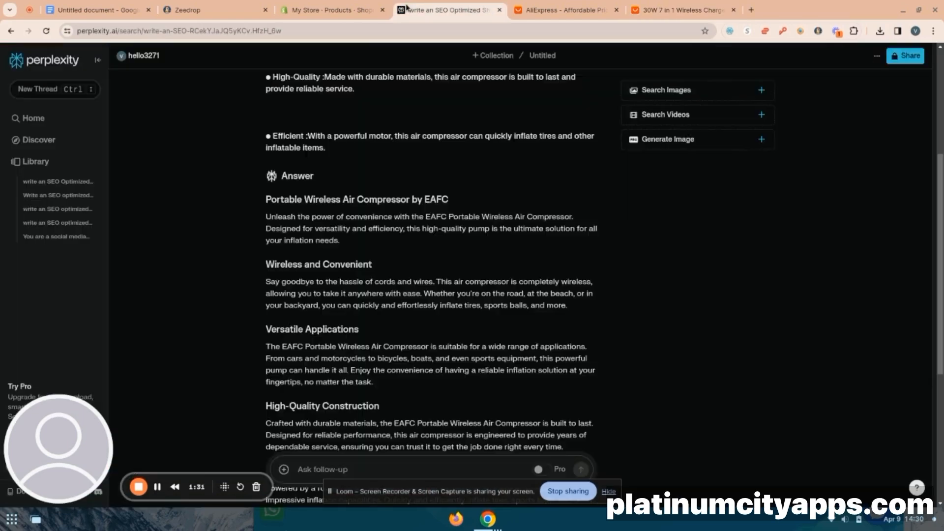
{"action": "left_click", "coordinate": [347, 470]}
{"action": "type", "text": "writ"}
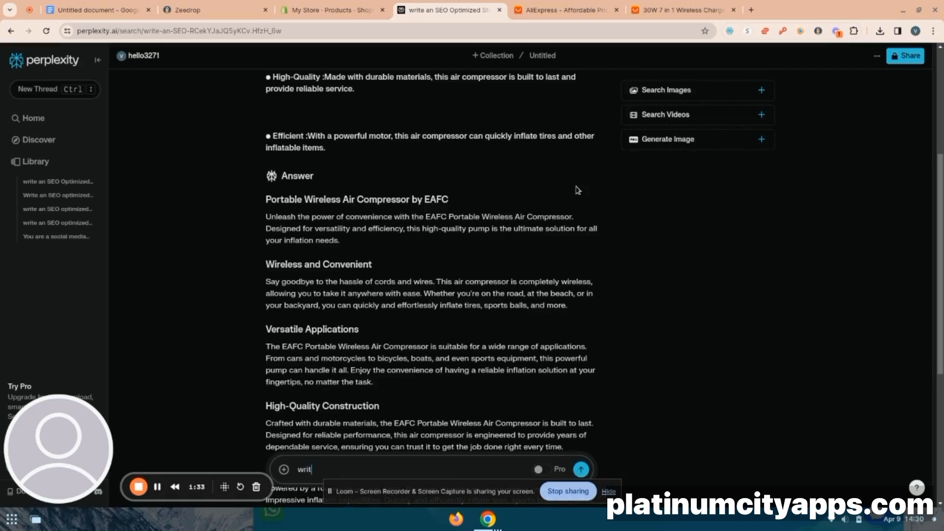
{"action": "type", "text": "e an SEO optimized Shop"}
{"action": "type", "text": "ify lis"}
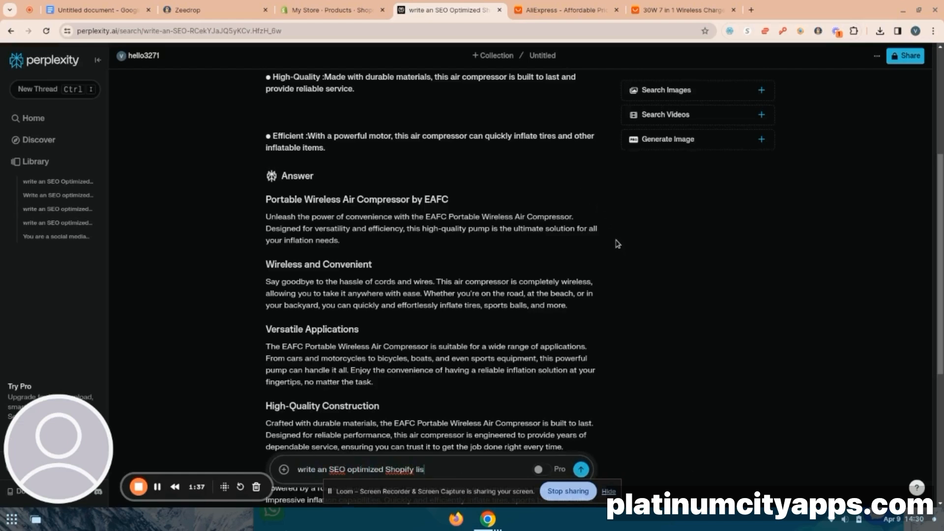
{"action": "type", "text": "ting product descr"}
{"action": "type", "text": "io"}
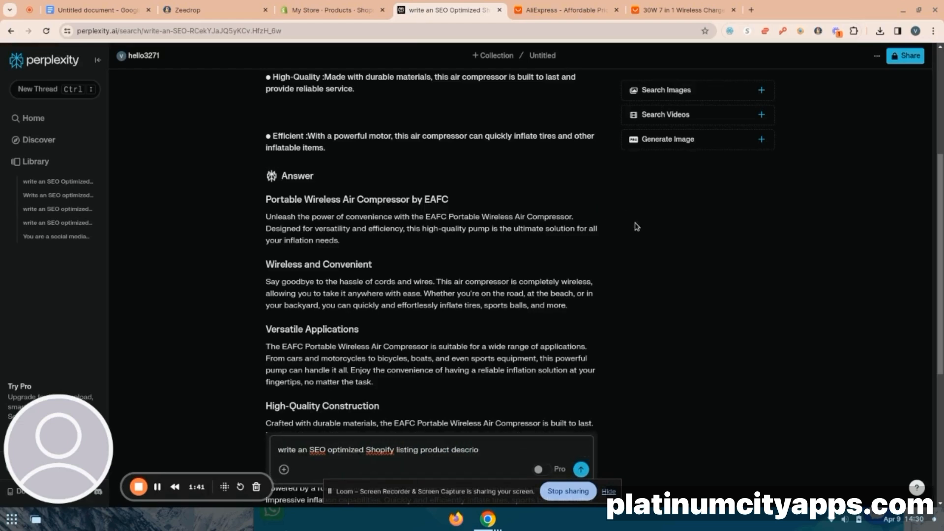
{"action": "key", "text": "BackSpace"}
{"action": "type", "text": "ption for"}
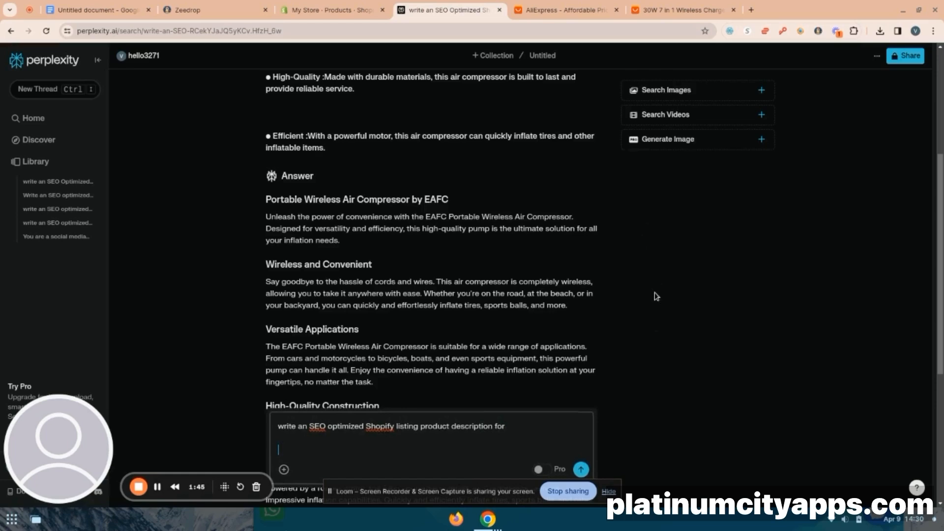
{"action": "key", "text": "ctrl+v"}
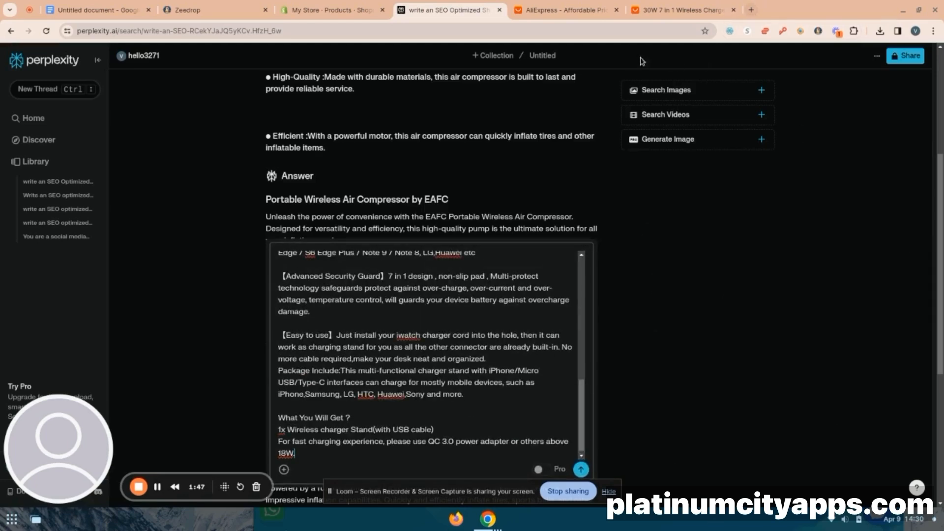
Step: Select the whole product title on the AliExpress page in ZeeDrop's editor
{"action": "left_click", "coordinate": [679, 10]}
{"action": "left_click", "coordinate": [583, 333]}
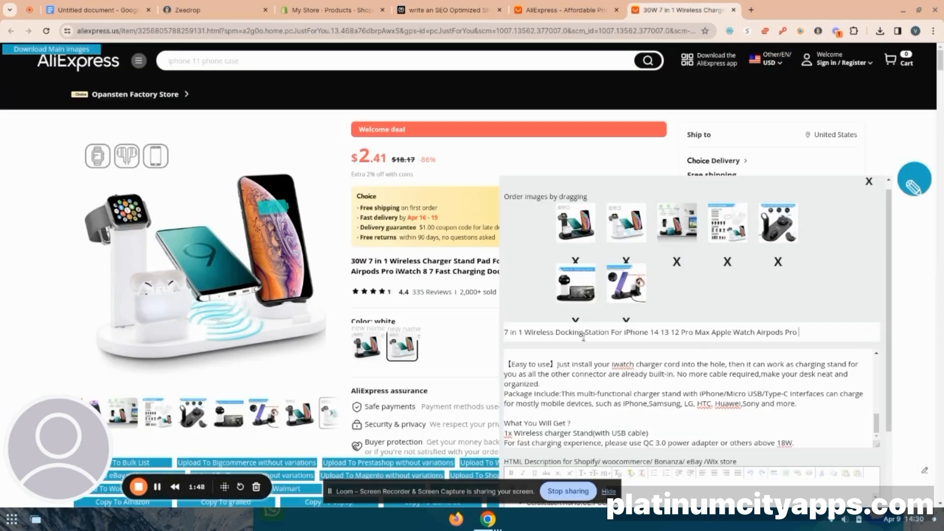
{"action": "triple_click", "coordinate": [584, 333]}
{"action": "left_click", "coordinate": [586, 333]}
{"action": "double_click", "coordinate": [586, 332]}
{"action": "left_click", "coordinate": [586, 332]}
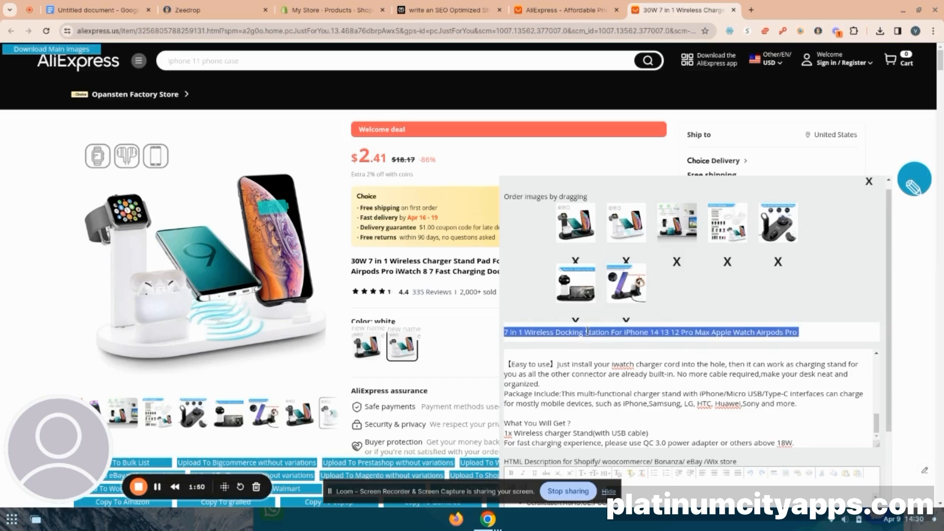
{"action": "triple_click", "coordinate": [587, 332]}
{"action": "key", "text": "ctrl+c"}
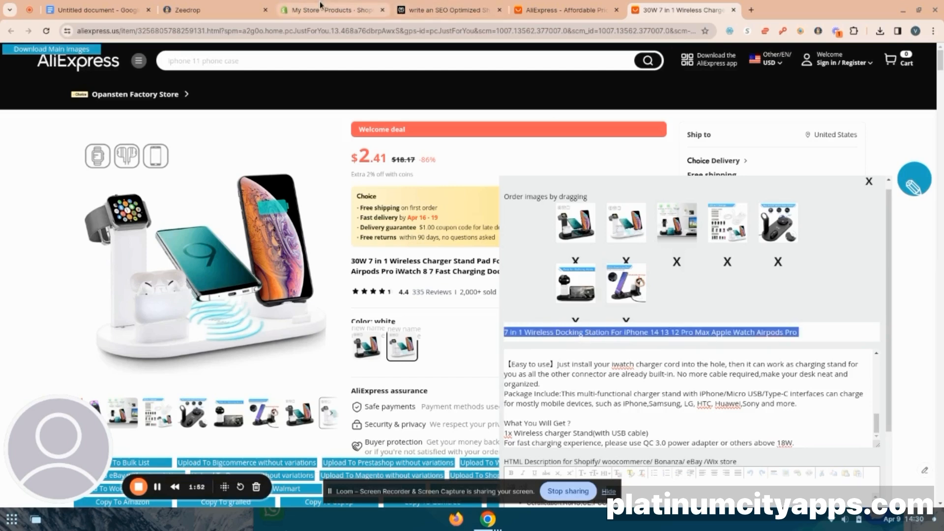
Step: Paste the product title after 'for' in the prompt and add 'with the following details:'
{"action": "left_click", "coordinate": [442, 9]}
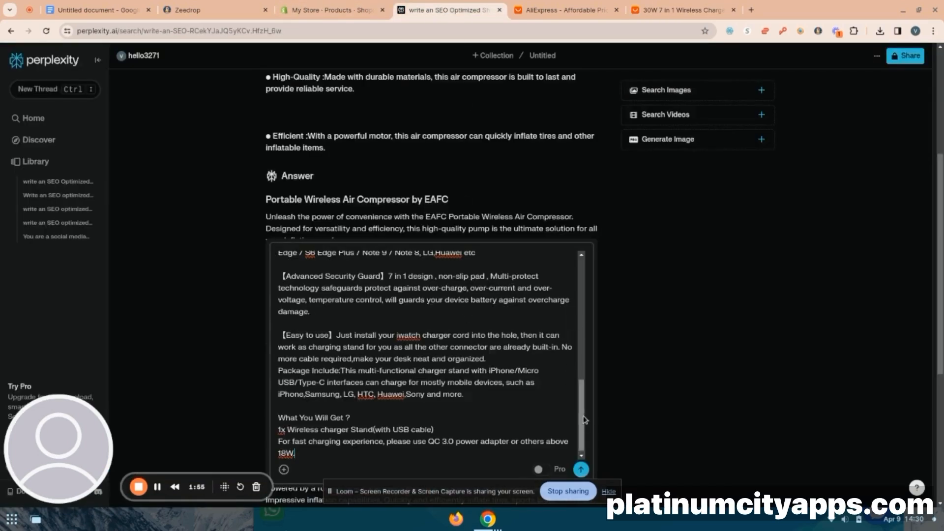
{"action": "left_click_drag", "start_coordinate": [582, 414], "coordinate": [582, 266]}
{"action": "left_click", "coordinate": [528, 256]}
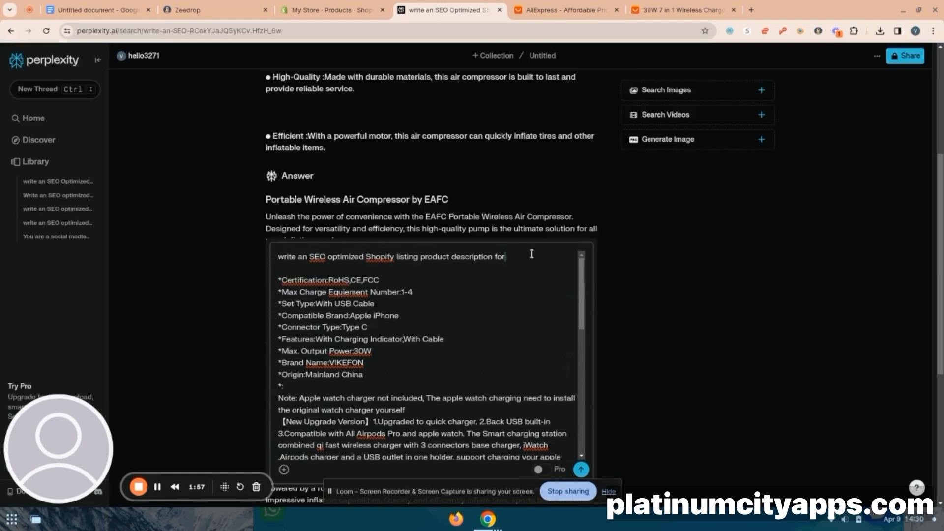
{"action": "key", "text": "ctrl+v"}
{"action": "left_click", "coordinate": [508, 257]}
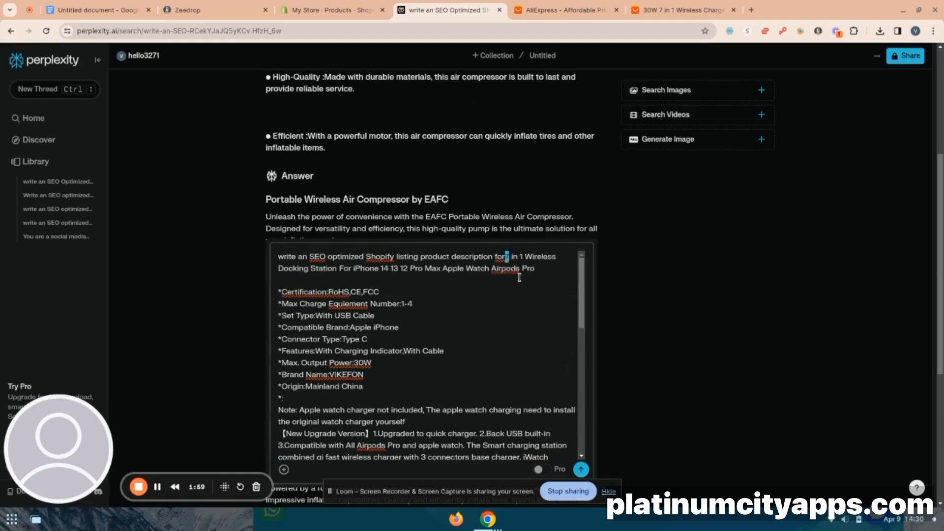
{"action": "type", "text": "a 7"}
{"action": "left_click", "coordinate": [559, 270]}
{"action": "type", "text": "with the"}
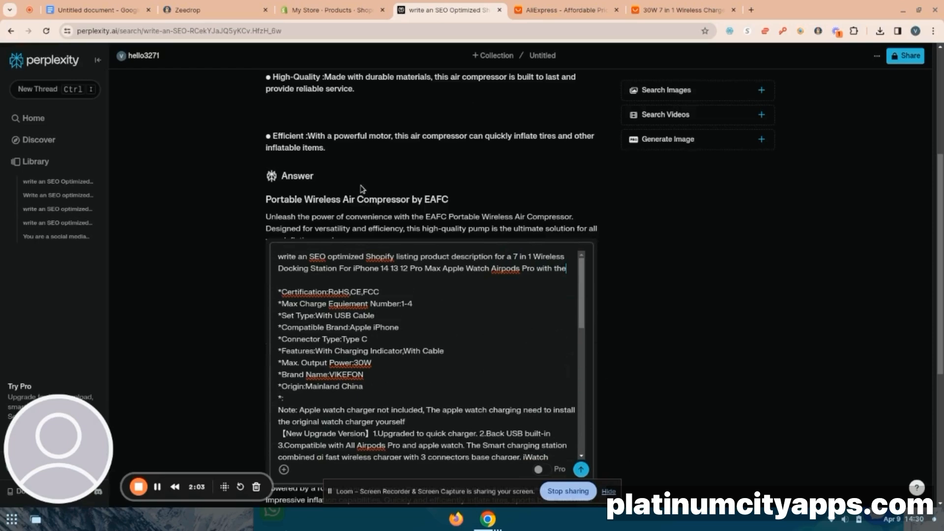
{"action": "type", "text": " following deta"}
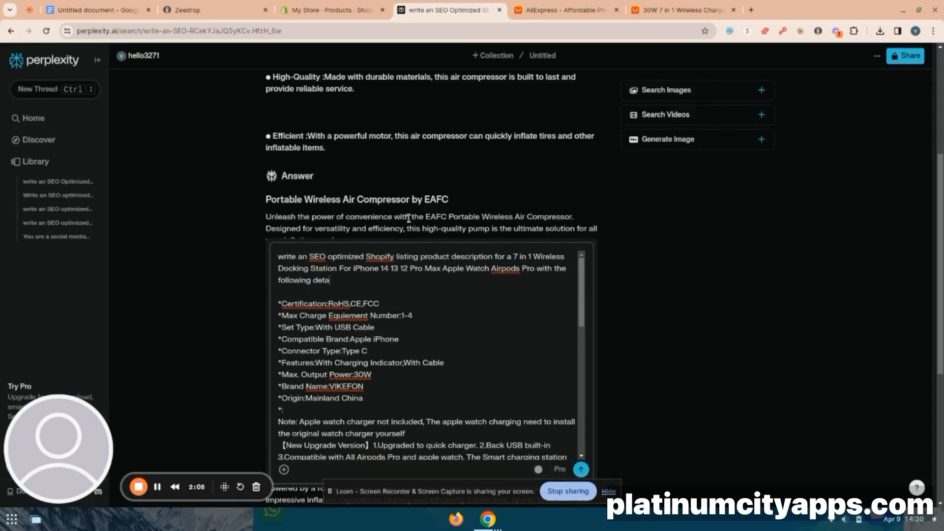
{"action": "type", "text": "ils:"}
Step: Submit the request and copy the generated VIKEFON 7-in-1 docking station description
{"action": "key", "text": "Return"}
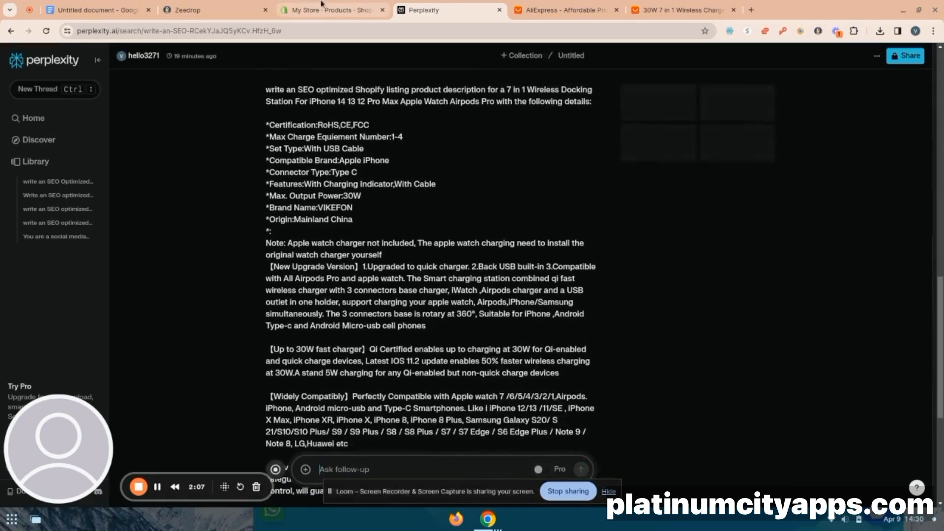
{"action": "scroll", "coordinate": [599, 378], "scroll_direction": "down", "scroll_amount": 8}
{"action": "scroll", "coordinate": [598, 378], "scroll_direction": "down", "scroll_amount": 4}
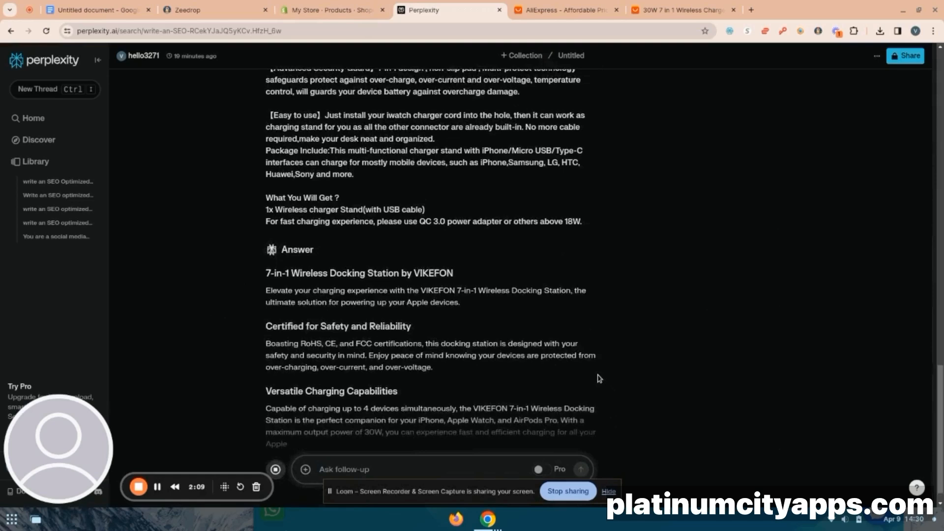
{"action": "scroll", "coordinate": [598, 378], "scroll_direction": "down", "scroll_amount": 1}
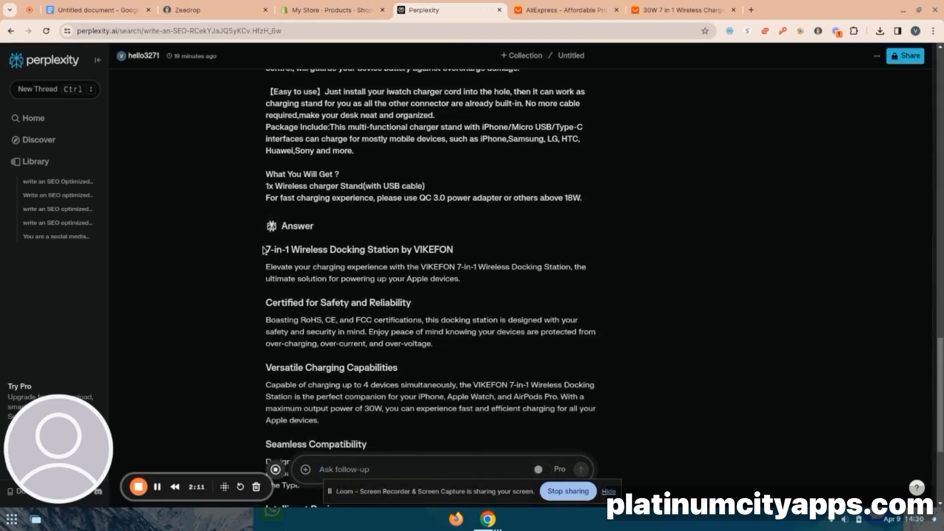
{"action": "scroll", "coordinate": [264, 251], "scroll_direction": "down", "scroll_amount": 2}
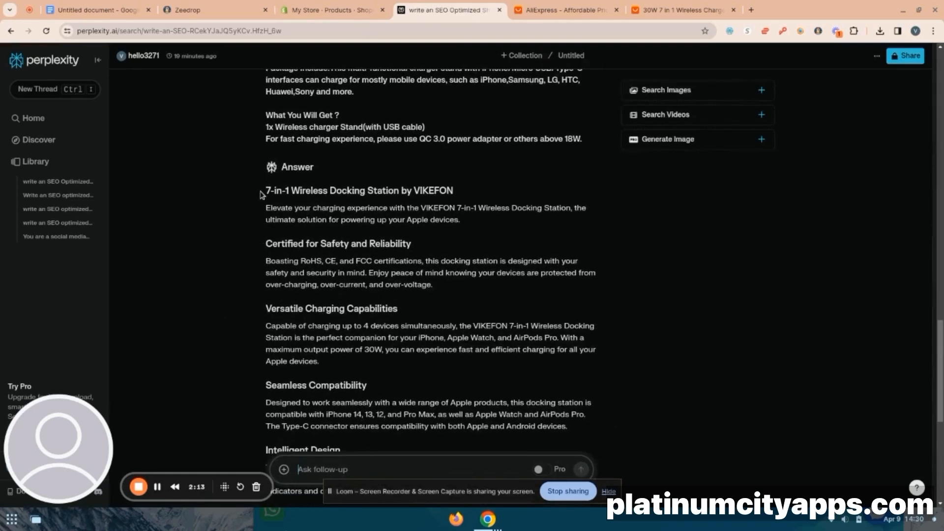
{"action": "left_click_drag", "start_coordinate": [268, 189], "coordinate": [372, 458]}
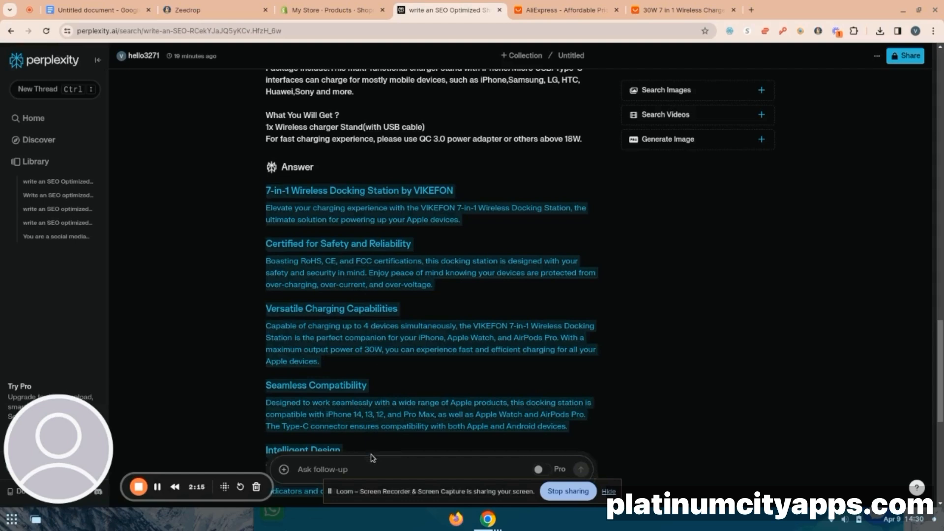
{"action": "scroll", "coordinate": [376, 407], "scroll_direction": "down", "scroll_amount": 5}
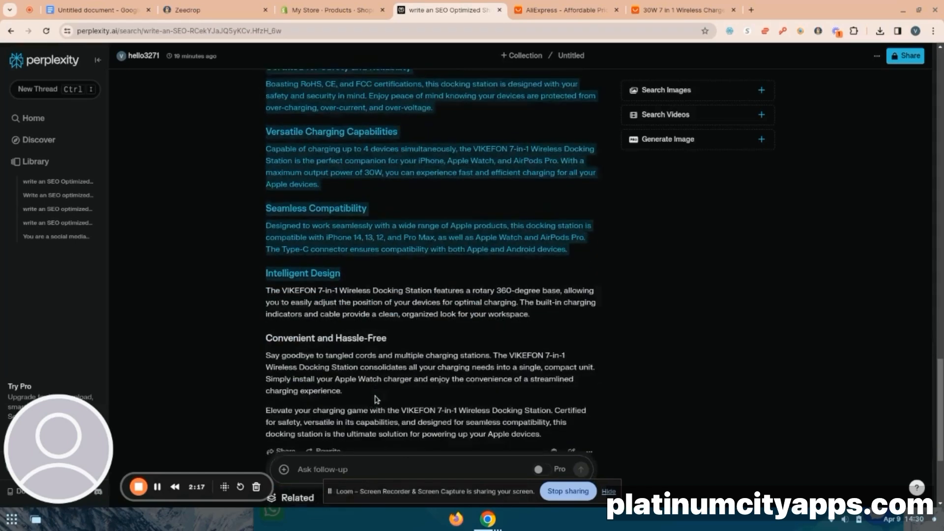
{"action": "left_click_drag", "start_coordinate": [562, 259], "coordinate": [240, 52]}
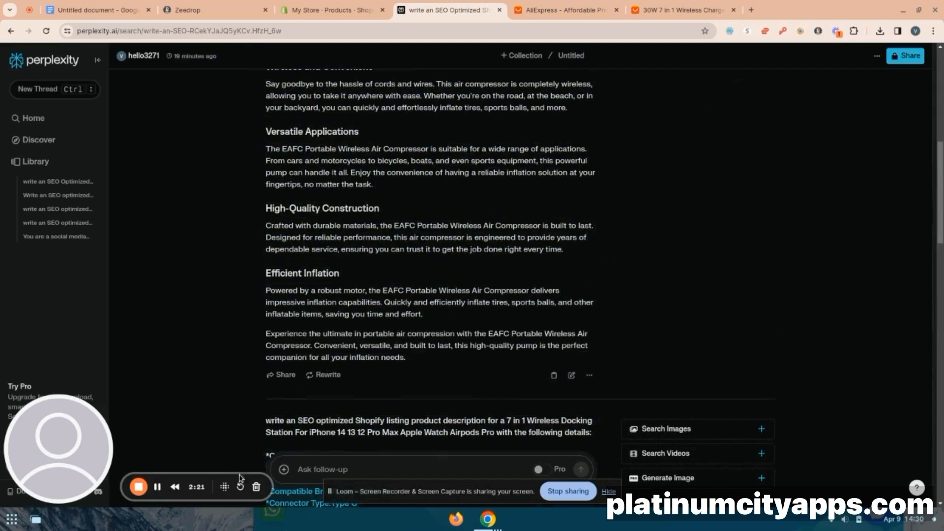
{"action": "left_click_drag", "start_coordinate": [250, 505], "coordinate": [268, 388]}
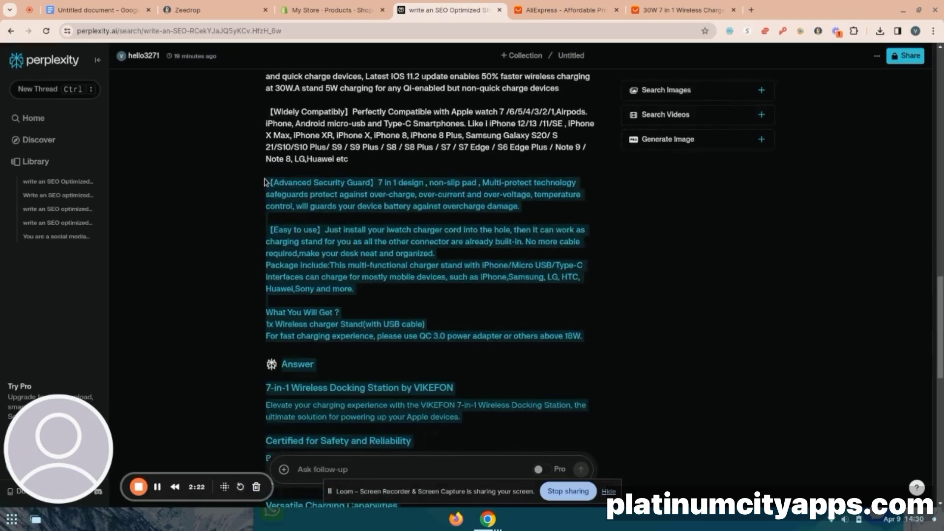
{"action": "right_click", "coordinate": [276, 389]}
{"action": "left_click", "coordinate": [309, 240]}
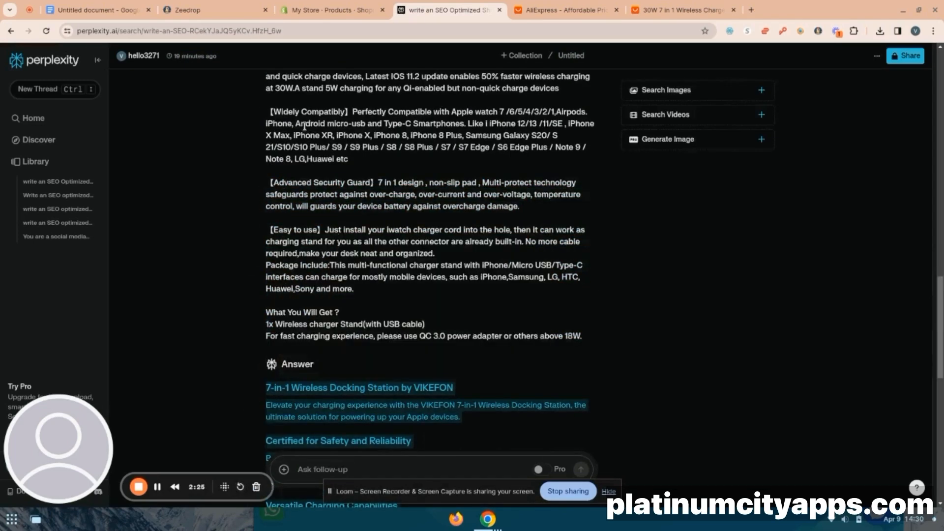
Step: Replace the ZeeDrop plain description with the generated VIKEFON description
{"action": "left_click", "coordinate": [670, 9]}
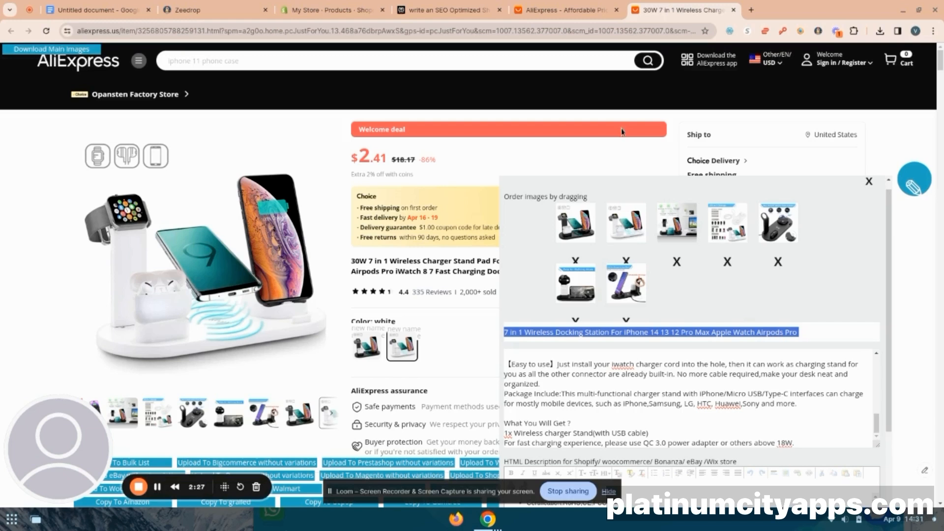
{"action": "left_click", "coordinate": [509, 364]}
{"action": "key", "text": "ctrl+a"}
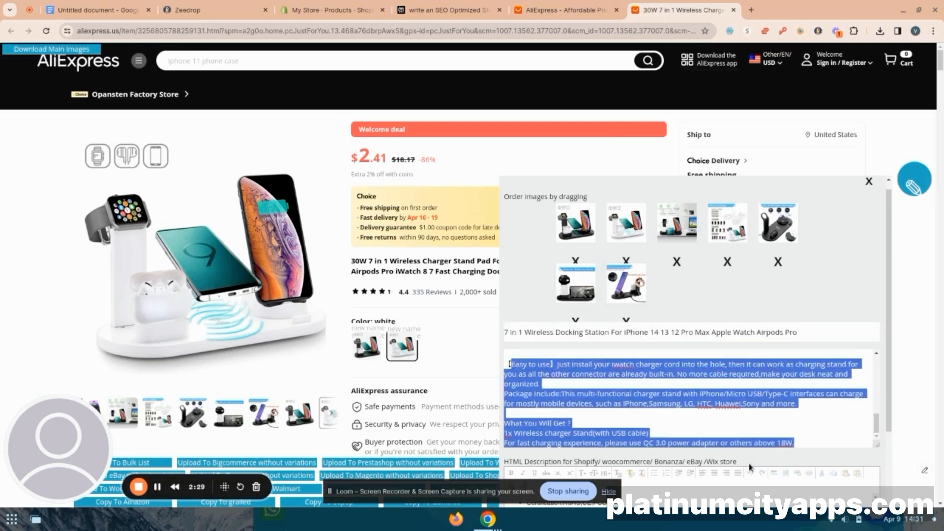
{"action": "key", "text": "BackSpace"}
{"action": "key", "text": "ctrl+v"}
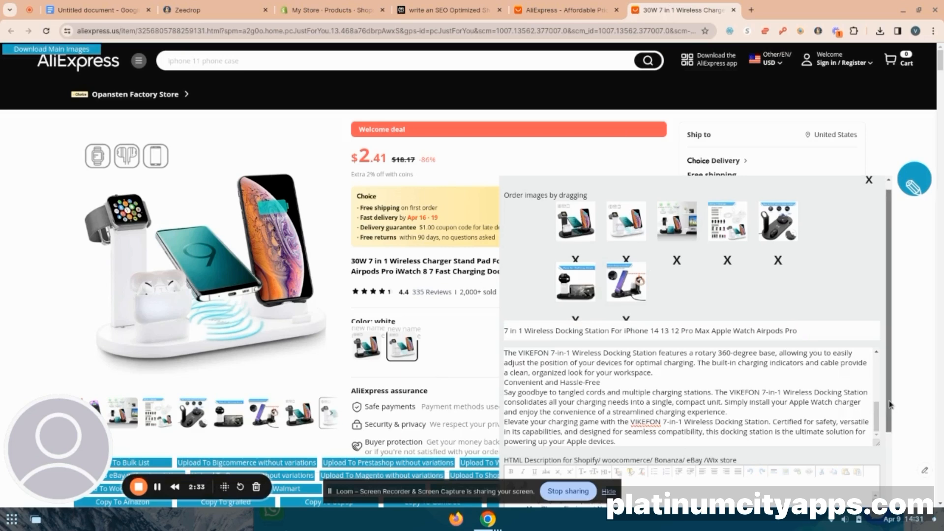
{"action": "scroll", "coordinate": [888, 401], "scroll_direction": "down", "scroll_amount": 5}
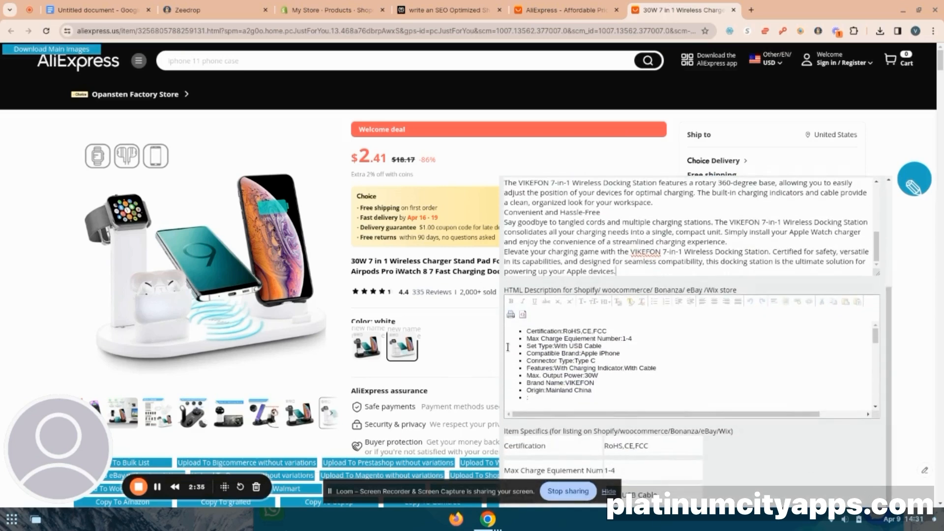
Step: Replace the HTML description with the generated text and remove its dark formatting
{"action": "left_click", "coordinate": [508, 347]}
{"action": "key", "text": "ctrl+a"}
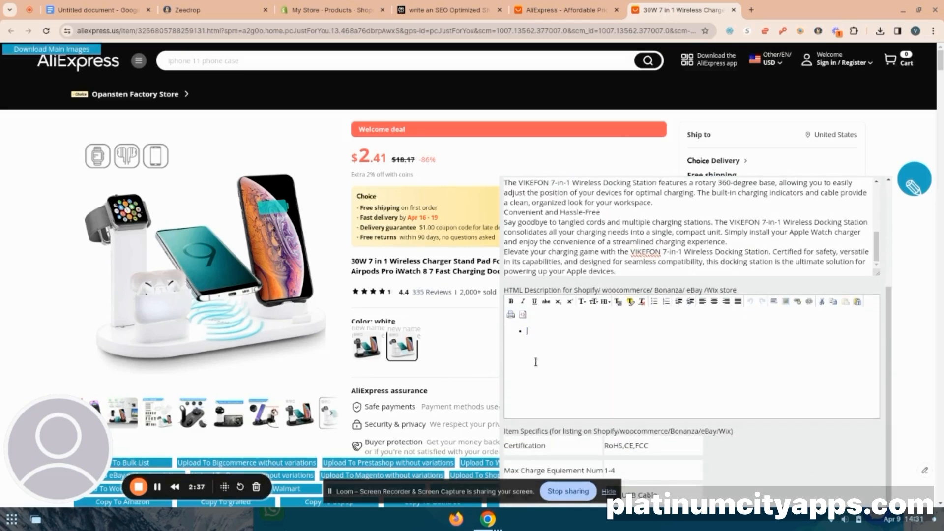
{"action": "key", "text": "BackSpace"}
{"action": "key", "text": "ctrl+v"}
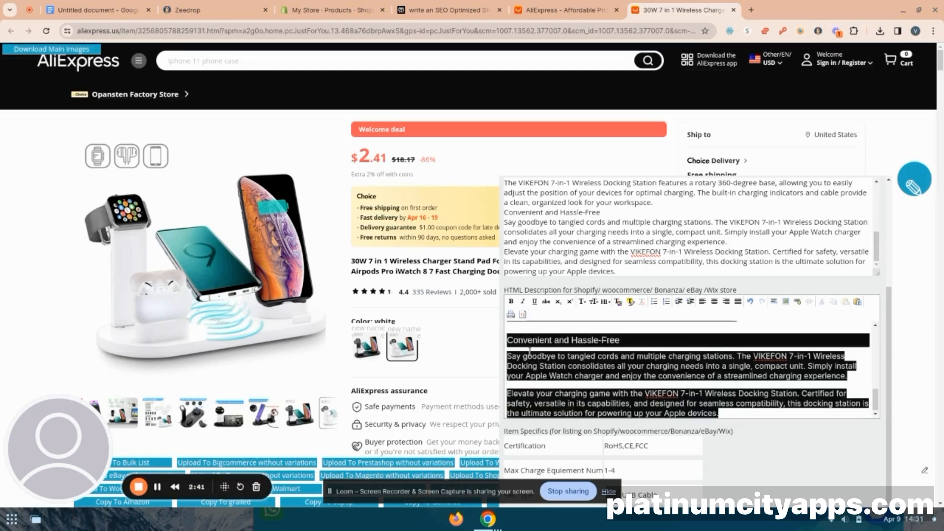
{"action": "key", "text": "ctrl+a"}
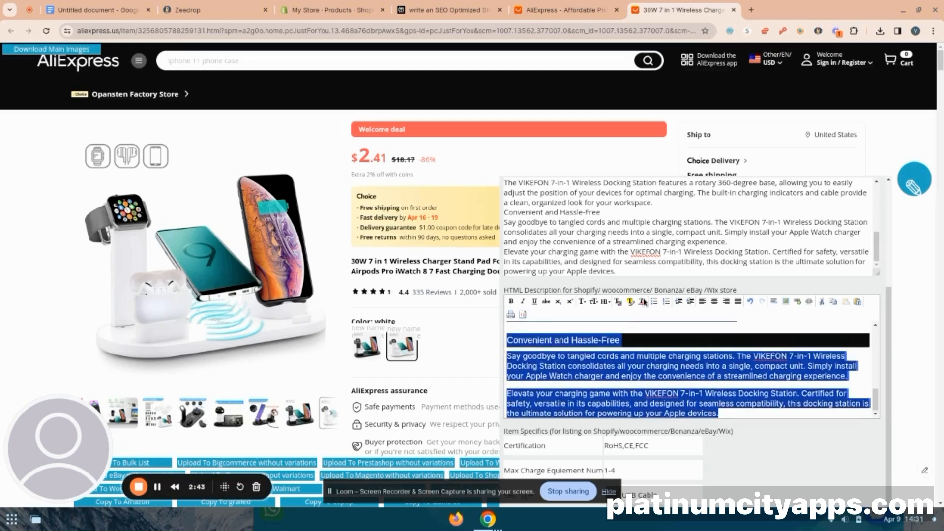
{"action": "left_click", "coordinate": [642, 302]}
{"action": "left_click", "coordinate": [703, 351]}
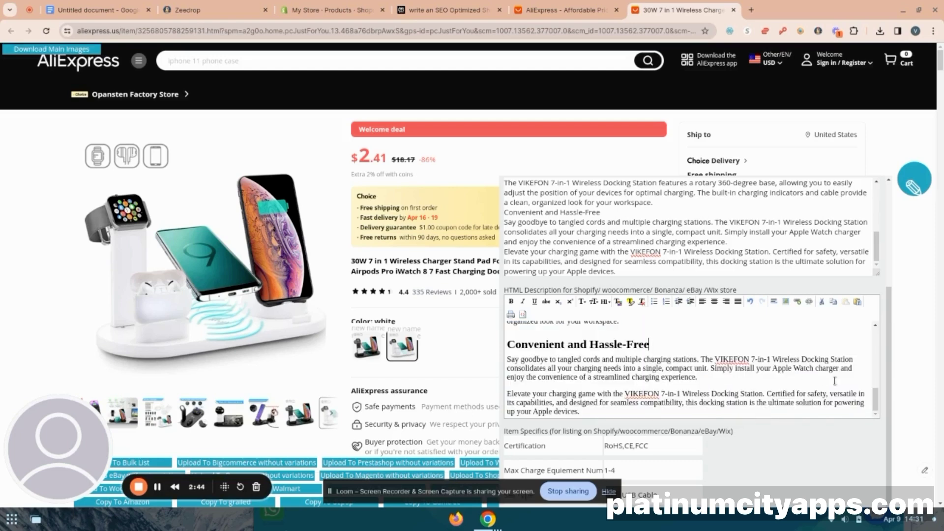
{"action": "left_click", "coordinate": [885, 380]}
{"action": "key", "text": "ctrl+a"}
{"action": "left_click", "coordinate": [865, 455]}
{"action": "scroll", "coordinate": [848, 450], "scroll_direction": "down", "scroll_amount": 3}
{"action": "scroll", "coordinate": [831, 440], "scroll_direction": "down", "scroll_amount": 3}
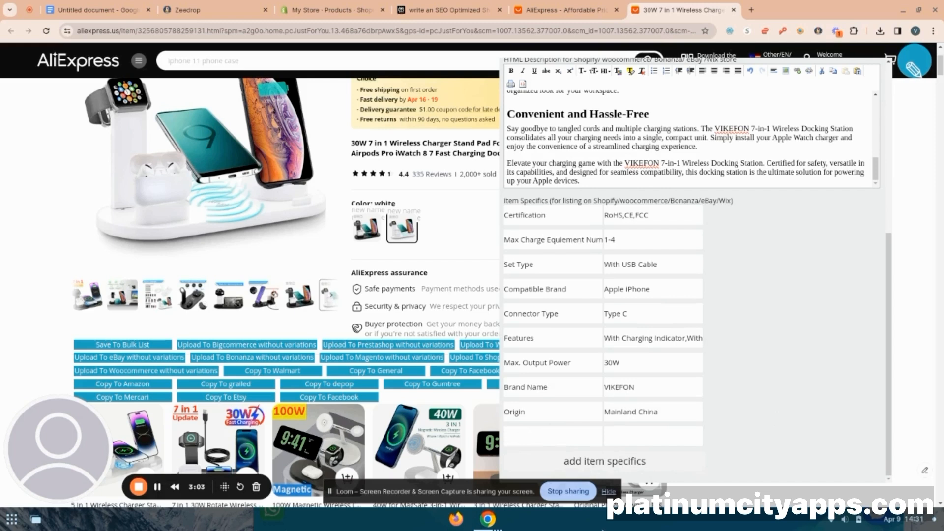
{"action": "type", "text": "Additio"}
{"action": "type", "text": "nal Specificat"}
{"action": "type", "text": "ions"}
{"action": "type", "text": "one"}
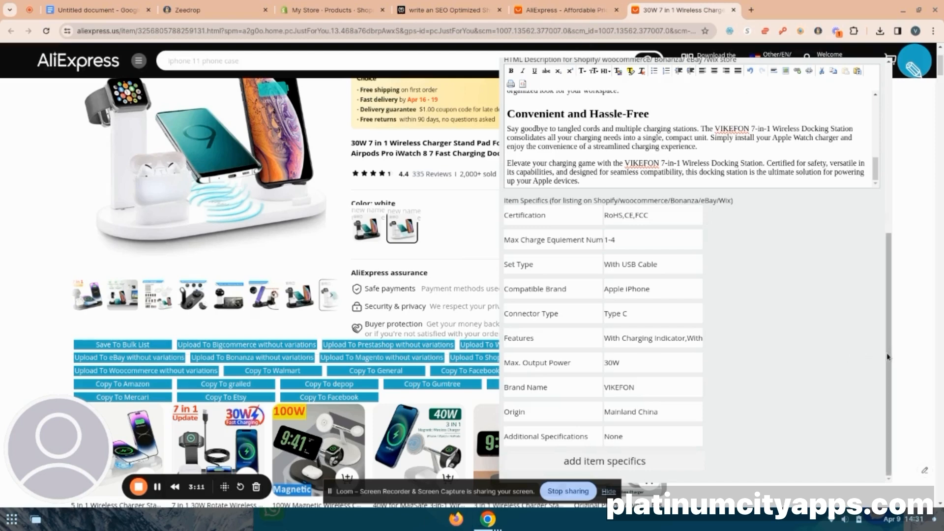
{"action": "left_click_drag", "start_coordinate": [888, 352], "coordinate": [910, 201]}
{"action": "scroll", "coordinate": [911, 201], "scroll_direction": "up", "scroll_amount": 1}
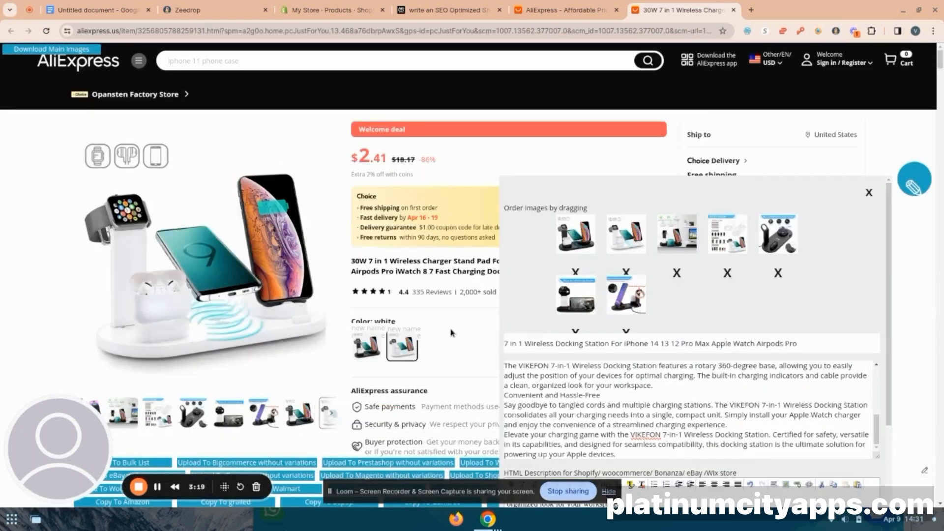
{"action": "scroll", "coordinate": [452, 333], "scroll_direction": "down", "scroll_amount": 5}
{"action": "scroll", "coordinate": [452, 333], "scroll_direction": "down", "scroll_amount": 5}
{"action": "scroll", "coordinate": [451, 333], "scroll_direction": "down", "scroll_amount": 5}
{"action": "scroll", "coordinate": [452, 332], "scroll_direction": "down", "scroll_amount": 3}
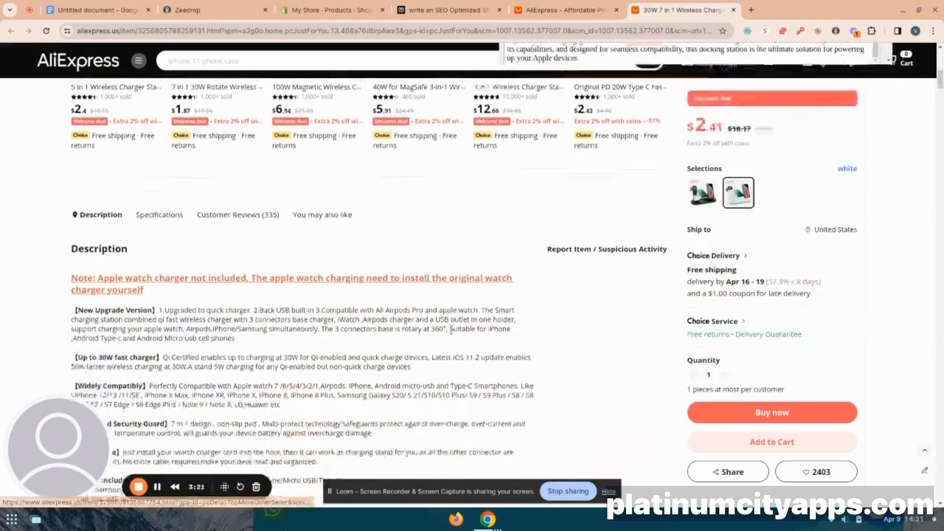
{"action": "scroll", "coordinate": [452, 333], "scroll_direction": "down", "scroll_amount": 4}
{"action": "scroll", "coordinate": [452, 333], "scroll_direction": "down", "scroll_amount": 2}
{"action": "scroll", "coordinate": [452, 333], "scroll_direction": "up", "scroll_amount": 6}
{"action": "scroll", "coordinate": [452, 333], "scroll_direction": "up", "scroll_amount": 8}
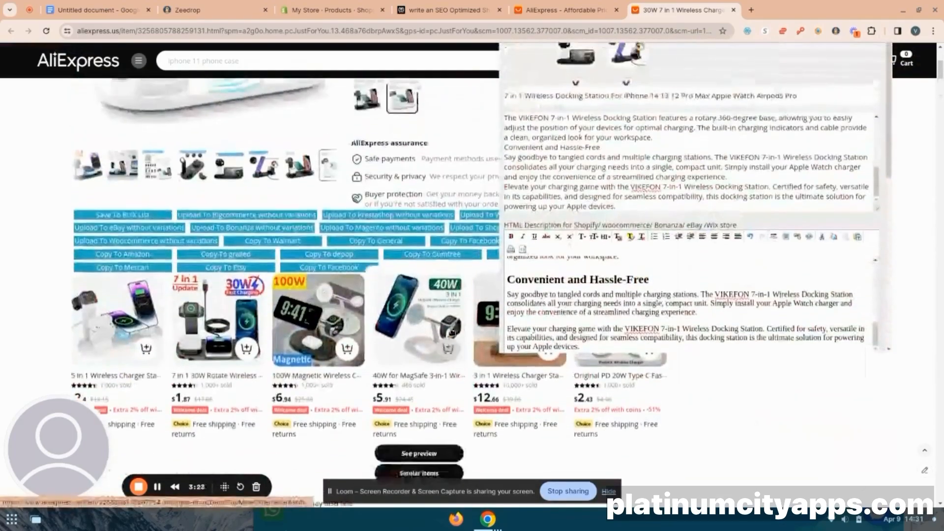
{"action": "scroll", "coordinate": [452, 333], "scroll_direction": "down", "scroll_amount": 3}
{"action": "scroll", "coordinate": [452, 333], "scroll_direction": "down", "scroll_amount": 3}
{"action": "scroll", "coordinate": [452, 333], "scroll_direction": "down", "scroll_amount": 2}
{"action": "scroll", "coordinate": [451, 333], "scroll_direction": "down", "scroll_amount": 1}
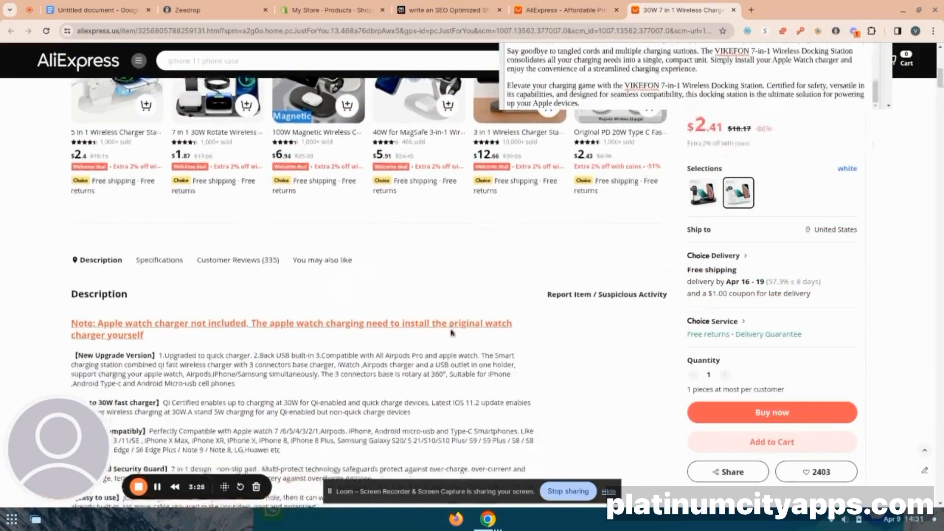
{"action": "scroll", "coordinate": [452, 333], "scroll_direction": "up", "scroll_amount": 8}
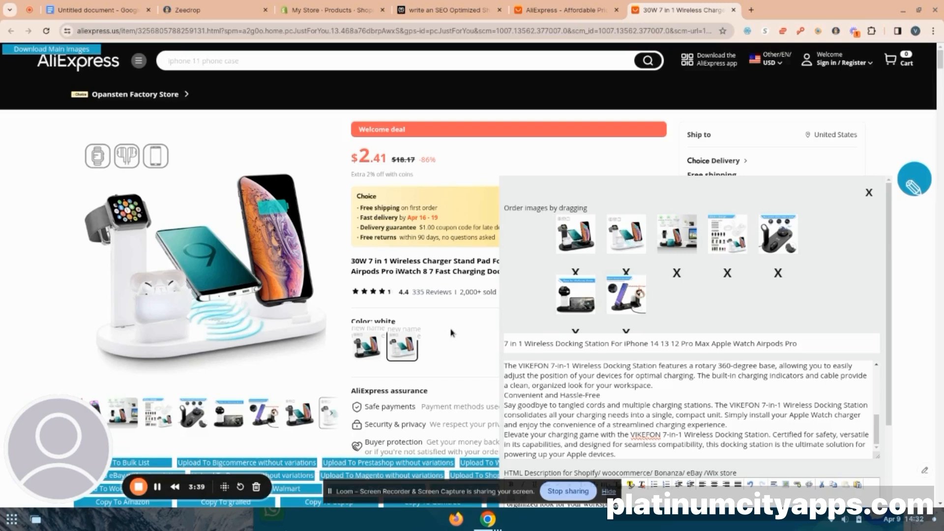
{"action": "scroll", "coordinate": [452, 333], "scroll_direction": "down", "scroll_amount": 1}
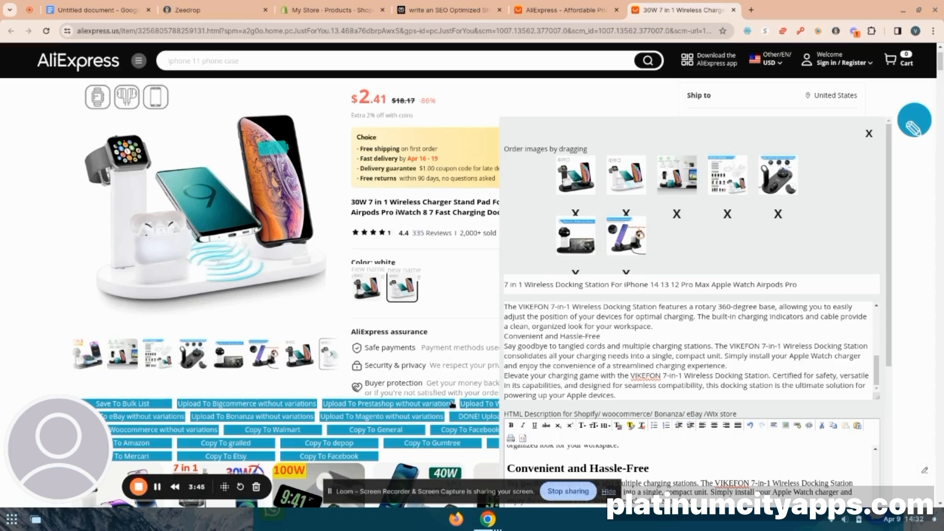
Step: Close the ZeeDrop listing editor panel over the AliExpress page
{"action": "left_click", "coordinate": [869, 133]}
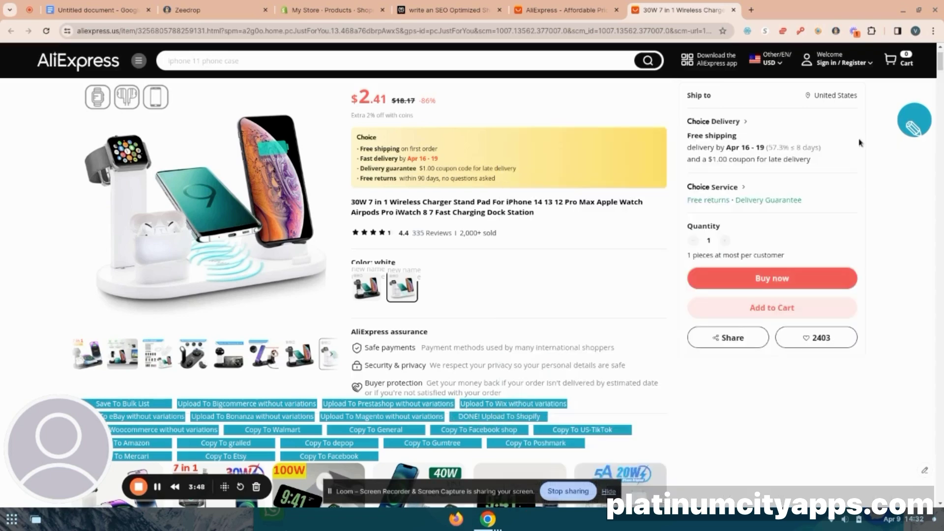
Step: Reload the Shopify products list and open the imported wireless docking station product
{"action": "left_click", "coordinate": [325, 10]}
{"action": "left_click", "coordinate": [47, 30]}
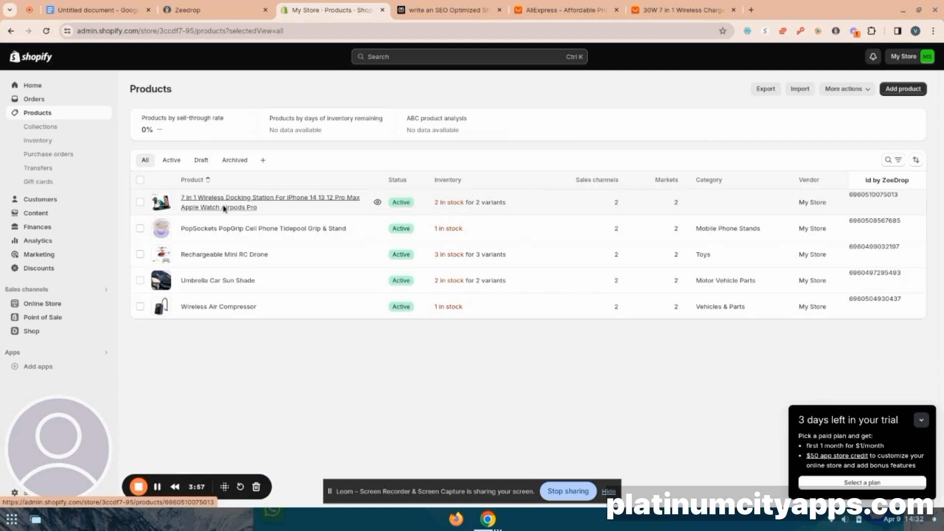
{"action": "left_click", "coordinate": [227, 208]}
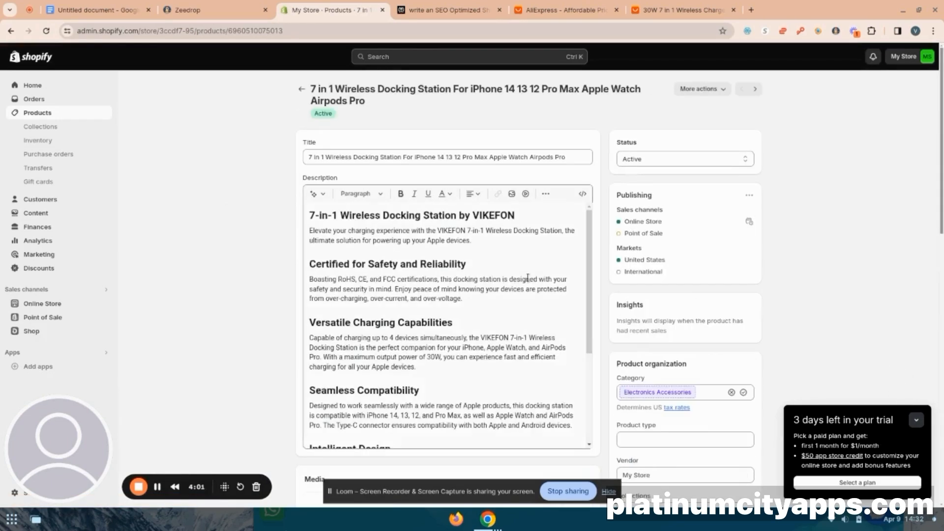
{"action": "left_click", "coordinate": [590, 255]}
{"action": "scroll", "coordinate": [443, 332], "scroll_direction": "down", "scroll_amount": 5}
{"action": "scroll", "coordinate": [443, 332], "scroll_direction": "down", "scroll_amount": 3}
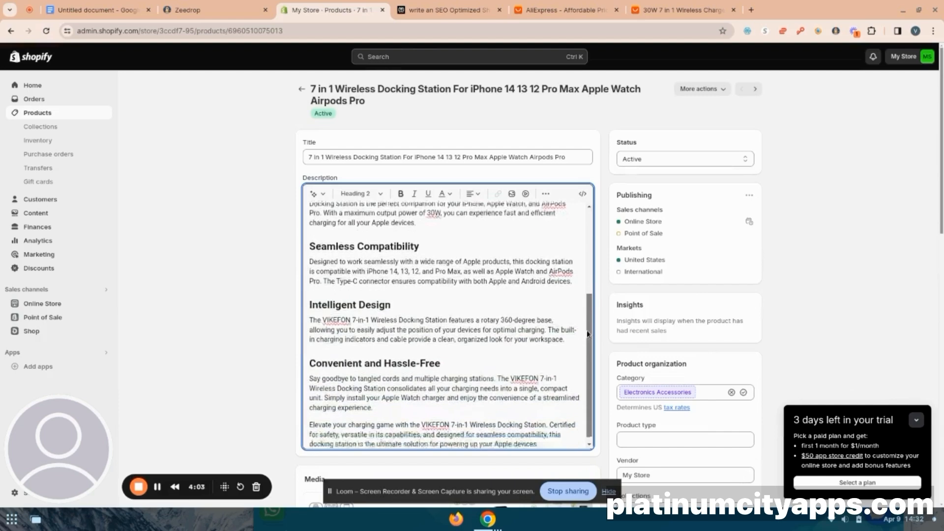
{"action": "scroll", "coordinate": [811, 221], "scroll_direction": "down", "scroll_amount": 3}
Step: Accept the Electronics Accessories category, enter Charging Dock as product type, and return to AliExpress
{"action": "left_click", "coordinate": [744, 225]}
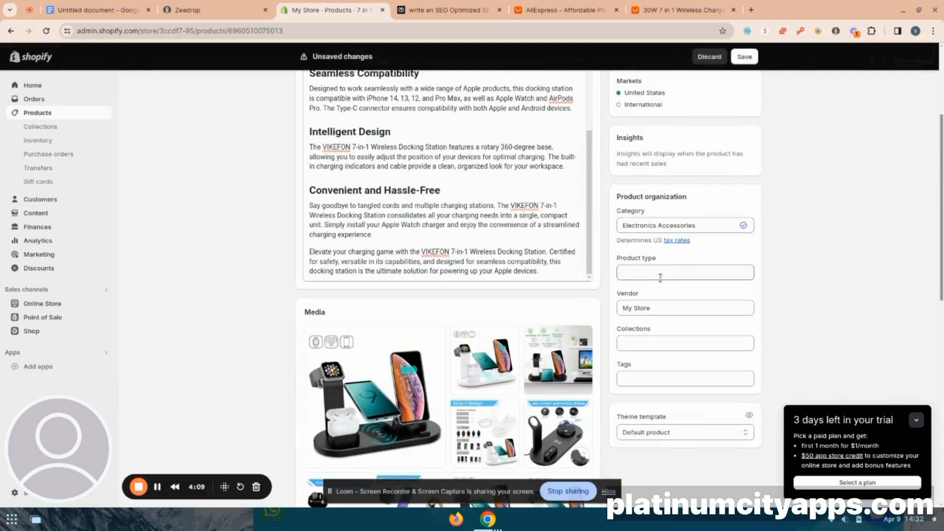
{"action": "left_click", "coordinate": [661, 273]}
{"action": "type", "text": "Charging"}
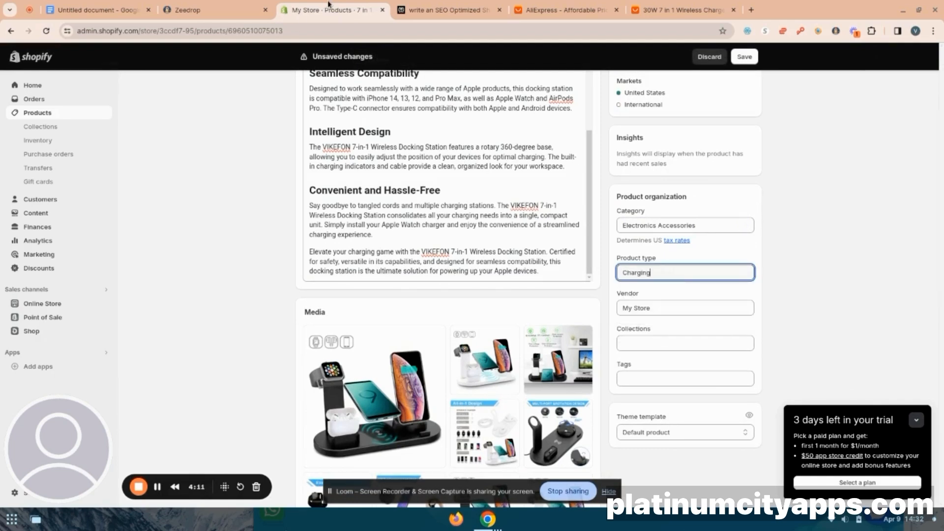
{"action": "type", "text": " Dock"}
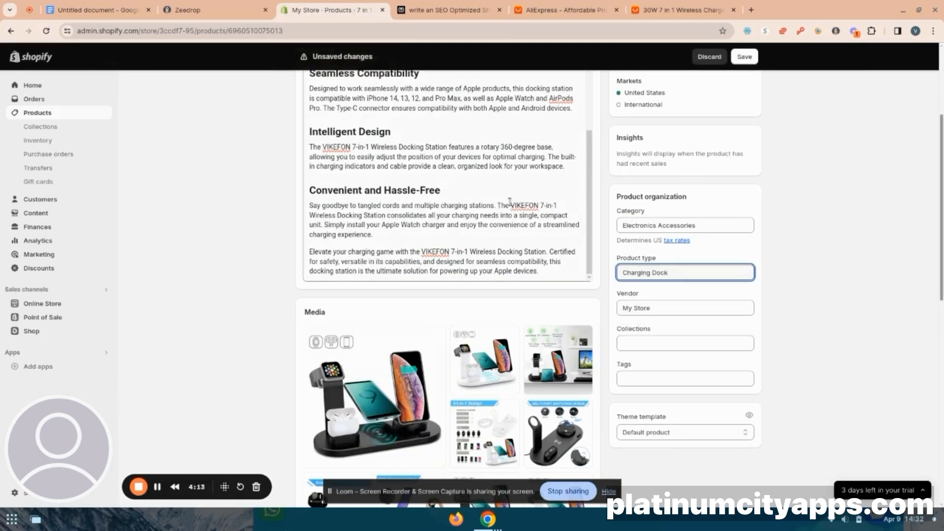
{"action": "scroll", "coordinate": [930, 295], "scroll_direction": "down", "scroll_amount": 3}
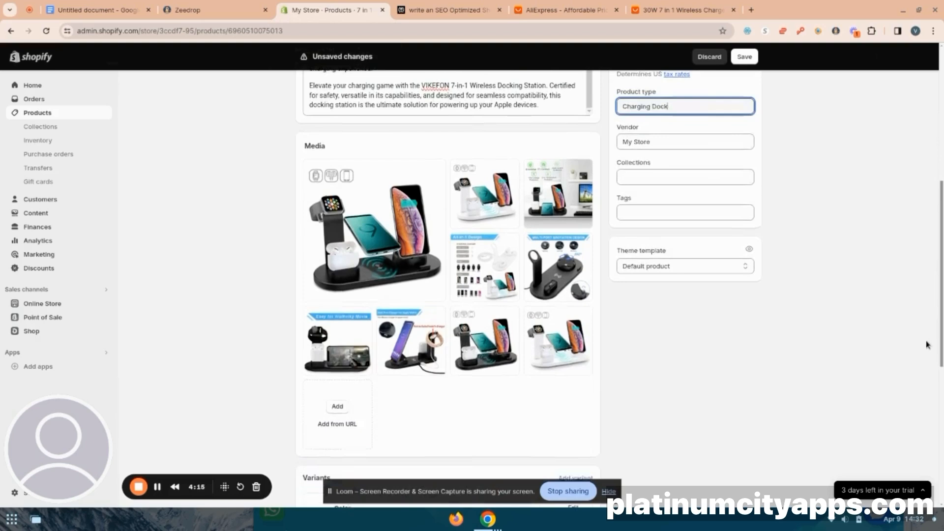
{"action": "scroll", "coordinate": [928, 332], "scroll_direction": "down", "scroll_amount": 3}
{"action": "scroll", "coordinate": [926, 362], "scroll_direction": "down", "scroll_amount": 1}
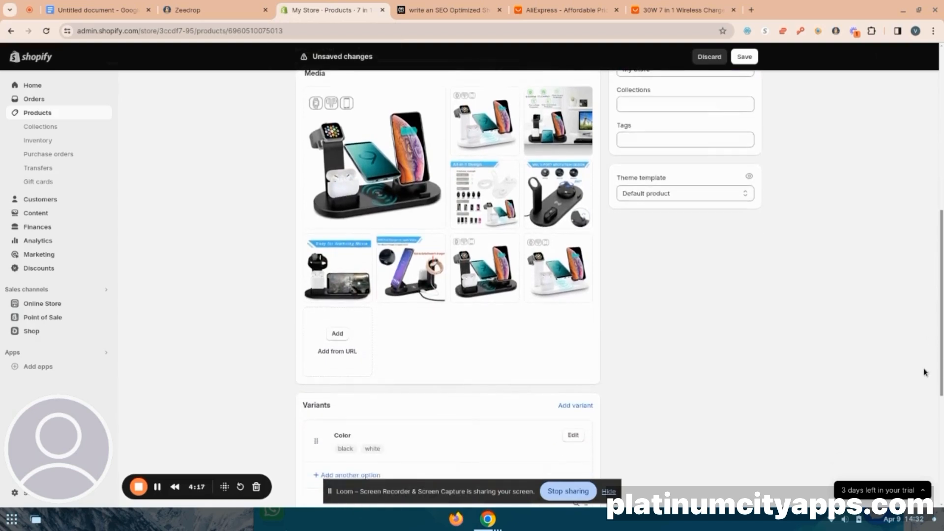
{"action": "scroll", "coordinate": [925, 375], "scroll_direction": "down", "scroll_amount": 1}
{"action": "scroll", "coordinate": [926, 391], "scroll_direction": "down", "scroll_amount": 1}
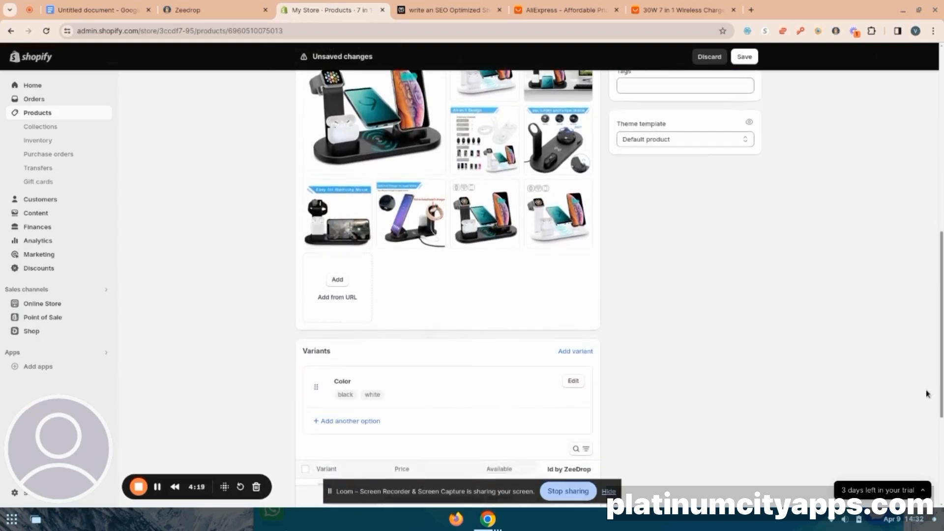
{"action": "scroll", "coordinate": [928, 405], "scroll_direction": "down", "scroll_amount": 1}
{"action": "scroll", "coordinate": [928, 428], "scroll_direction": "down", "scroll_amount": 1}
{"action": "scroll", "coordinate": [929, 439], "scroll_direction": "down", "scroll_amount": 1}
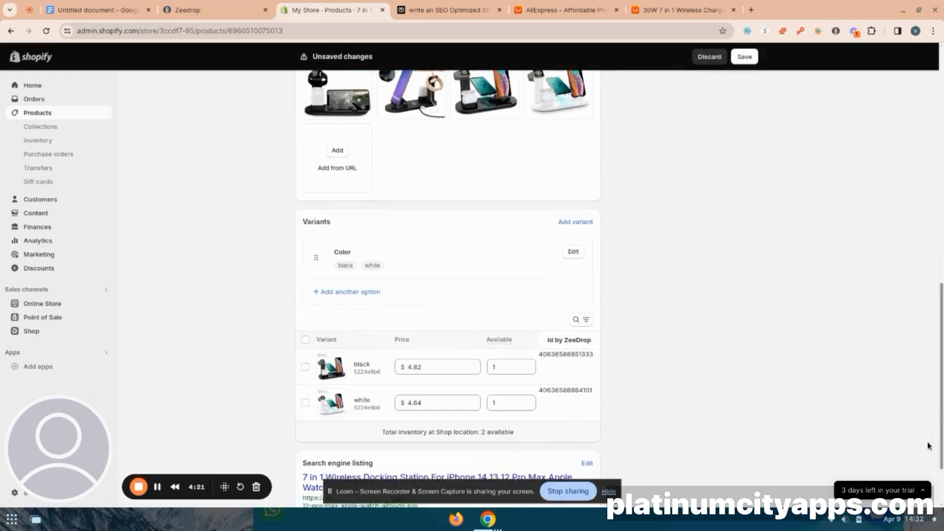
{"action": "scroll", "coordinate": [929, 454], "scroll_direction": "down", "scroll_amount": 1}
{"action": "scroll", "coordinate": [928, 465], "scroll_direction": "down", "scroll_amount": 1}
{"action": "scroll", "coordinate": [928, 468], "scroll_direction": "down", "scroll_amount": 1}
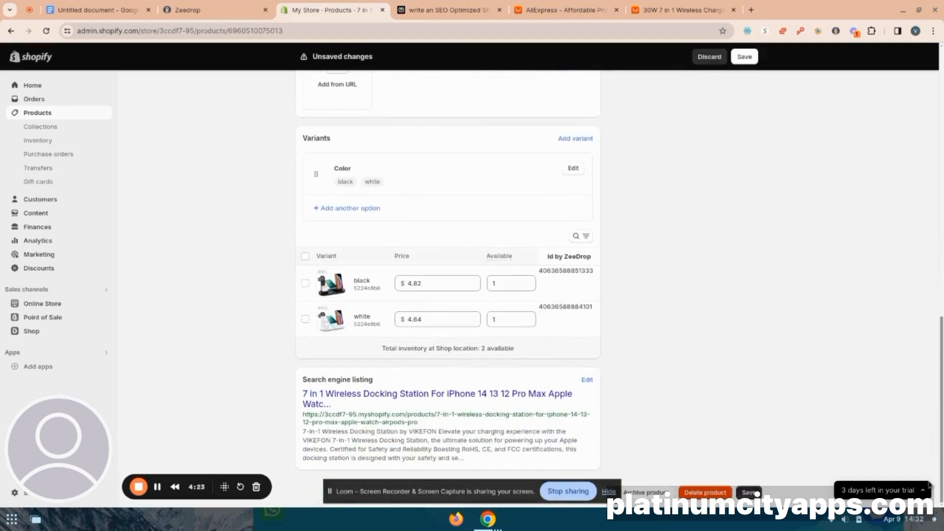
{"action": "left_click", "coordinate": [672, 10]}
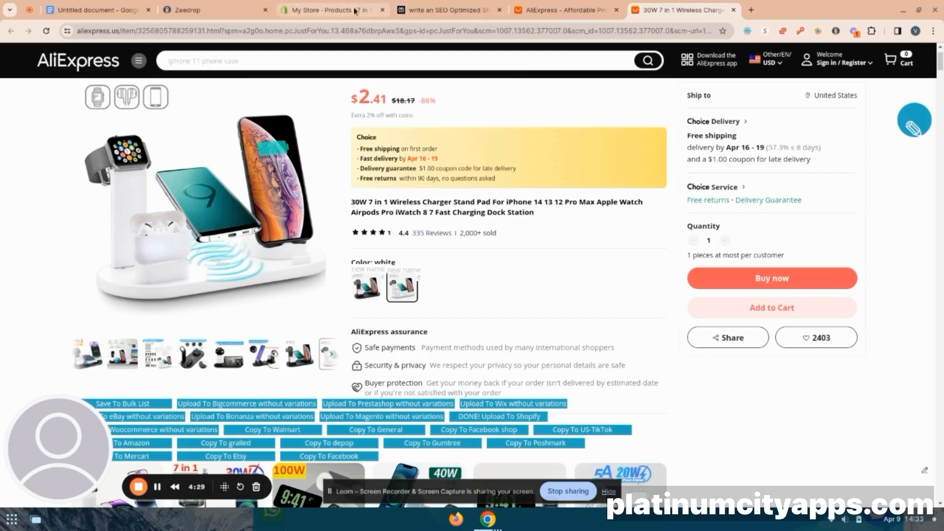
Step: Check the black variant price against ZeeDrop's 100% Profit setting and select it for replacement
{"action": "left_click", "coordinate": [333, 10]}
{"action": "left_click_drag", "start_coordinate": [471, 286], "coordinate": [349, 284]}
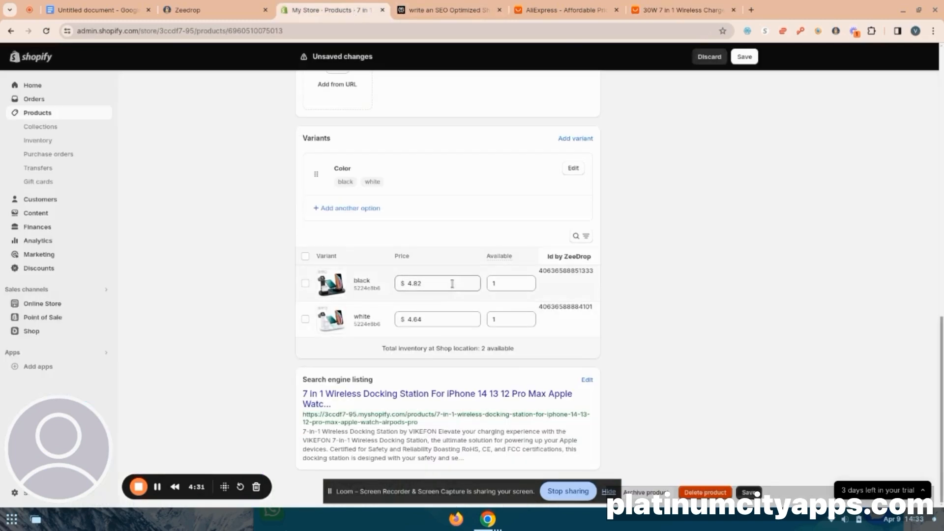
{"action": "left_click", "coordinate": [836, 31]}
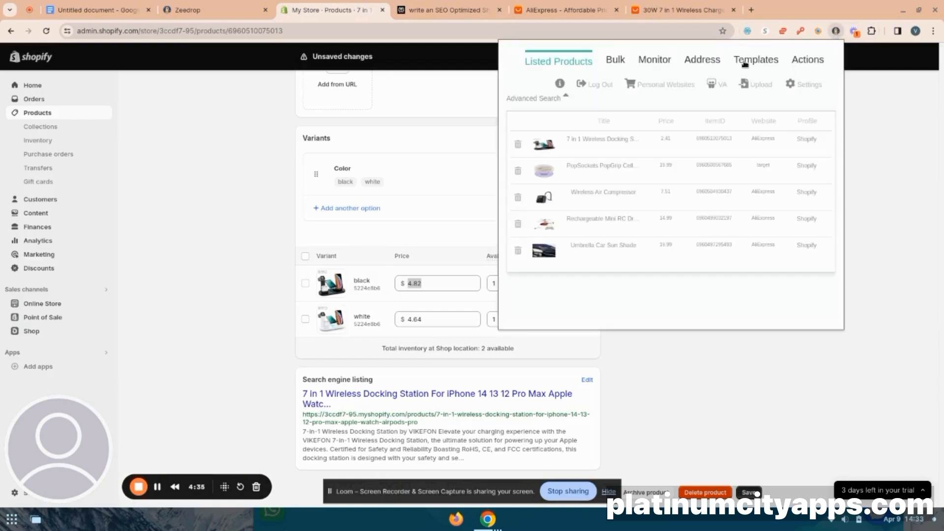
{"action": "left_click", "coordinate": [745, 62]}
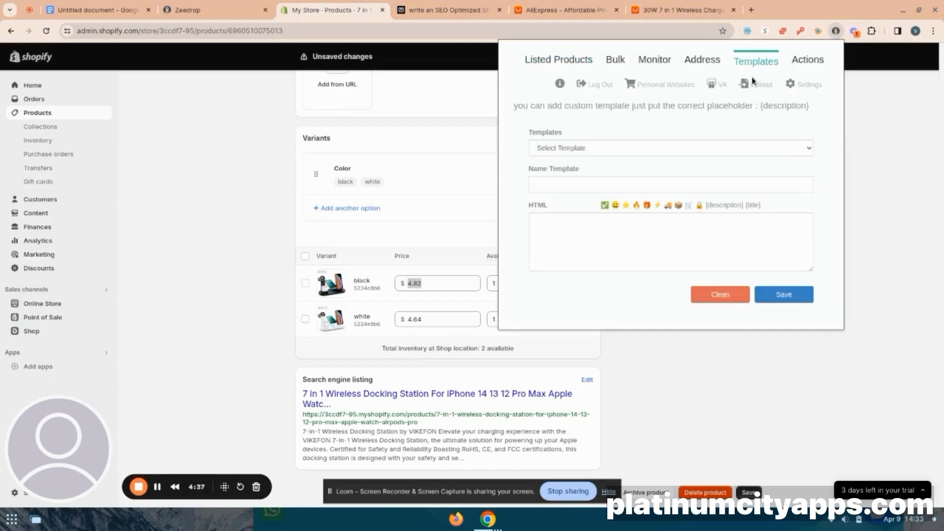
{"action": "left_click", "coordinate": [795, 84]}
{"action": "left_click_drag", "start_coordinate": [546, 138], "coordinate": [519, 140]}
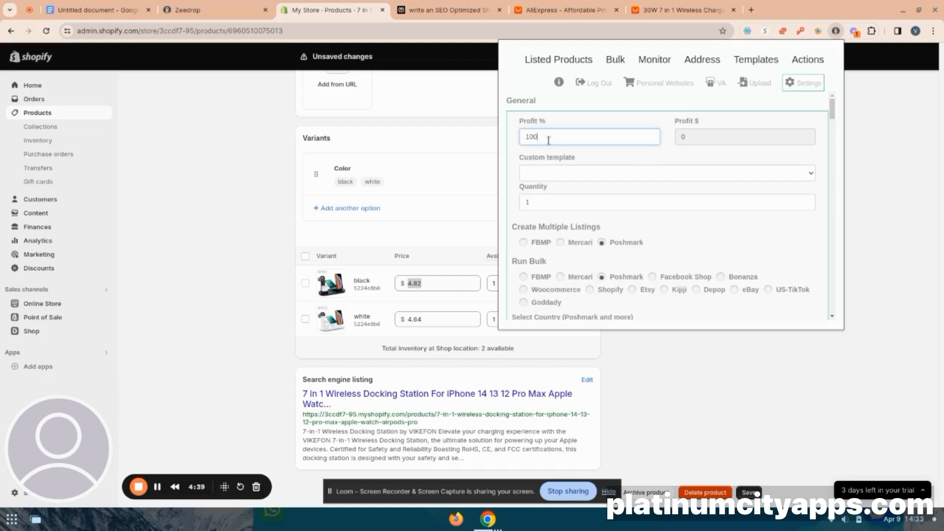
{"action": "left_click", "coordinate": [427, 284]}
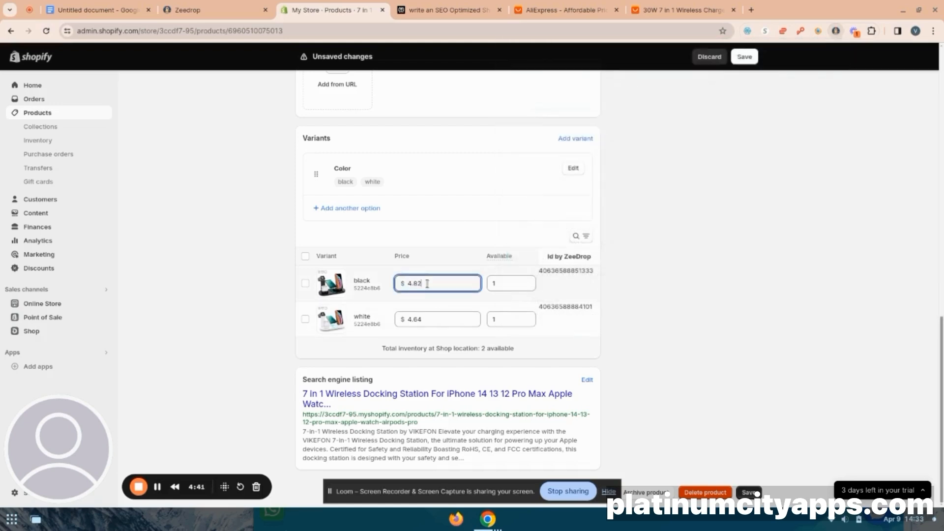
{"action": "type", "text": "10"}
Step: Price the black and white docking station variants at 19.99 and save the product
{"action": "left_click", "coordinate": [436, 319]}
{"action": "type", "text": "19.99"}
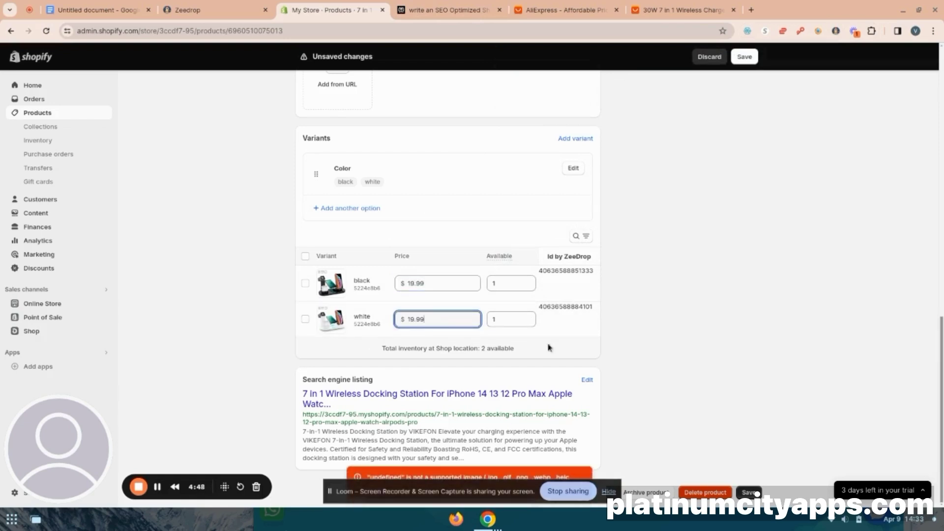
{"action": "left_click", "coordinate": [681, 364]}
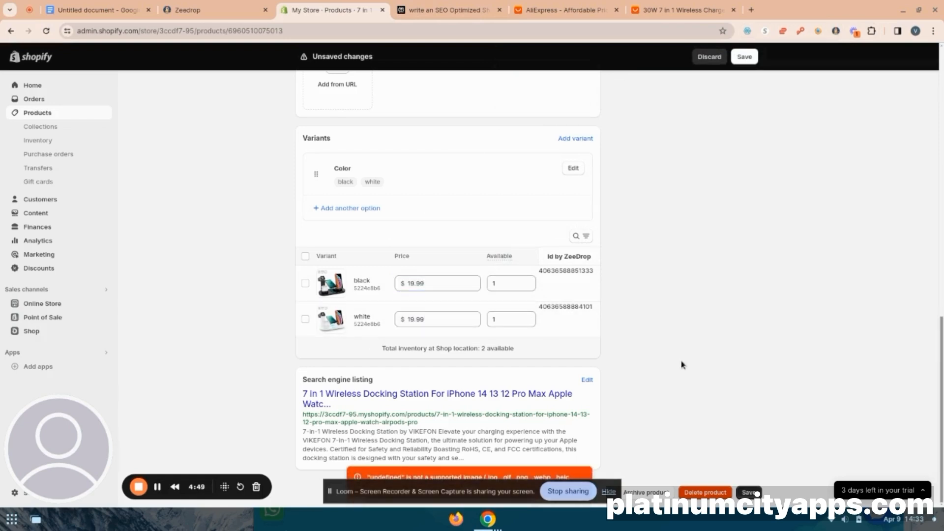
{"action": "left_click", "coordinate": [747, 493]}
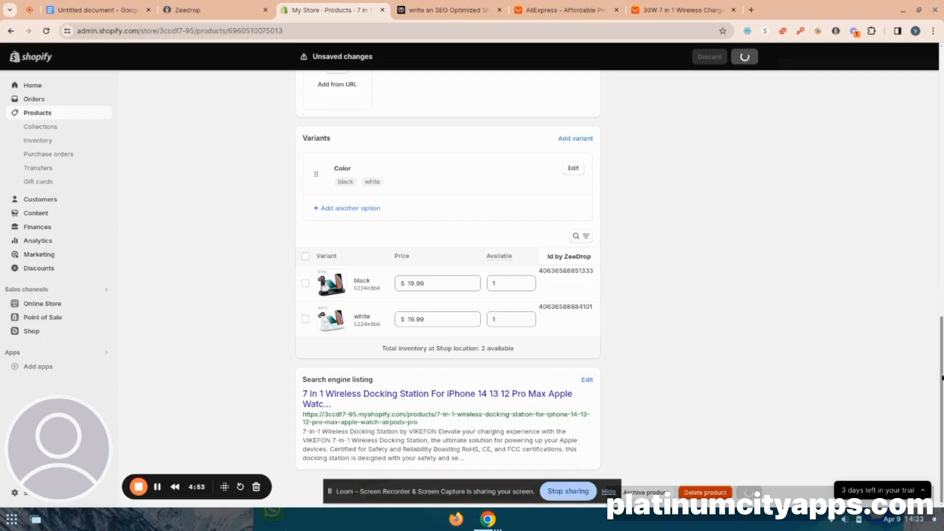
{"action": "left_click_drag", "start_coordinate": [941, 377], "coordinate": [938, 84]}
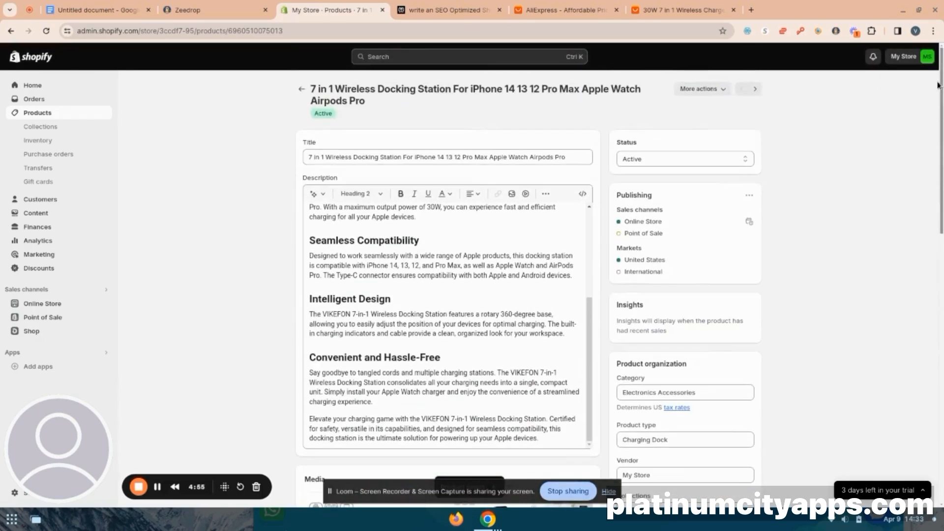
{"action": "left_click", "coordinate": [703, 89]}
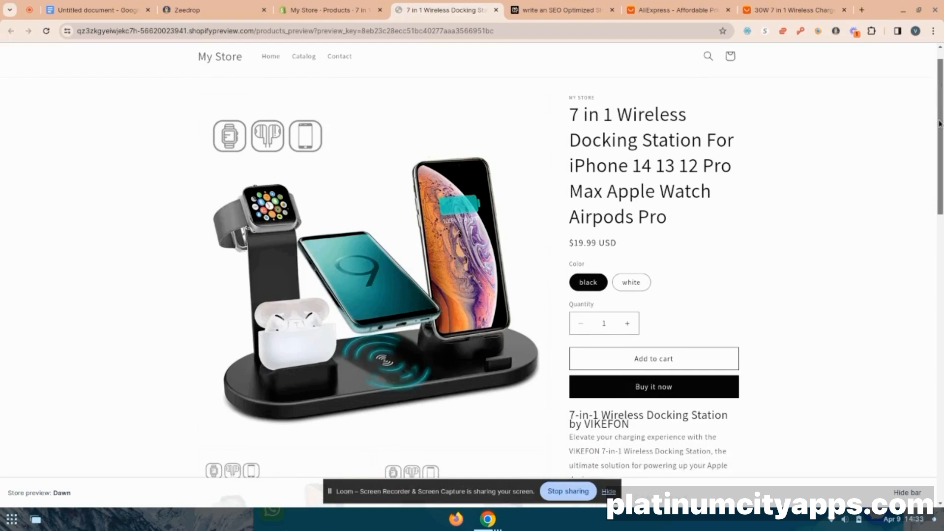
{"action": "scroll", "coordinate": [664, 258], "scroll_direction": "down", "scroll_amount": 3}
{"action": "left_click", "coordinate": [629, 178]}
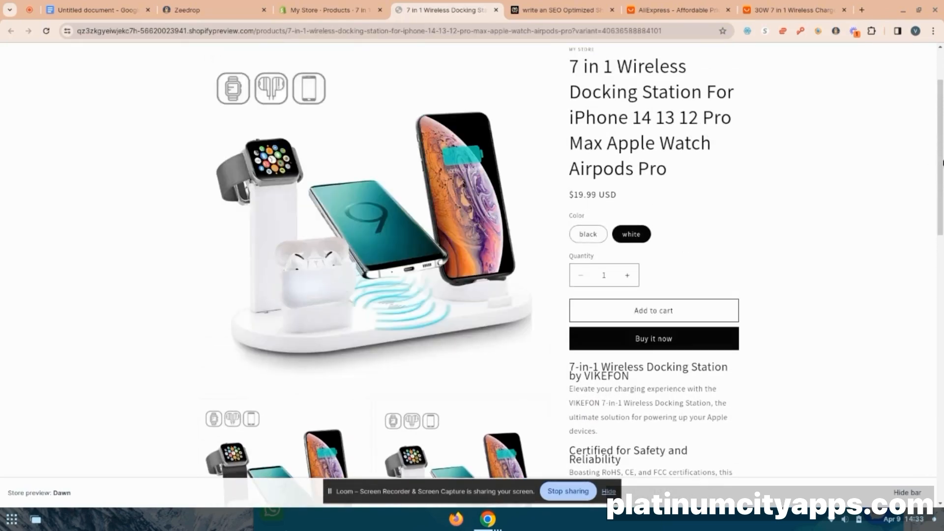
{"action": "scroll", "coordinate": [664, 258], "scroll_direction": "down", "scroll_amount": 3}
{"action": "scroll", "coordinate": [664, 259], "scroll_direction": "down", "scroll_amount": 3}
{"action": "scroll", "coordinate": [664, 259], "scroll_direction": "down", "scroll_amount": 3}
{"action": "scroll", "coordinate": [664, 259], "scroll_direction": "down", "scroll_amount": 3}
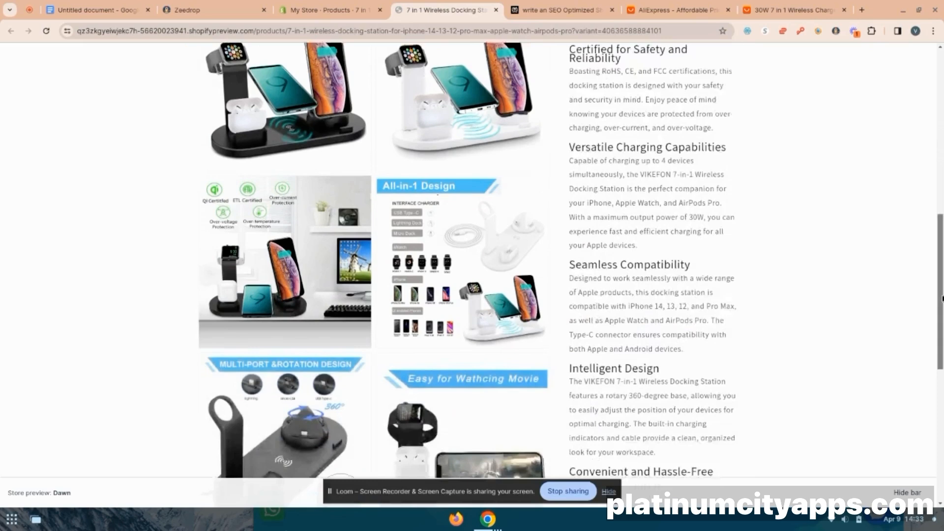
{"action": "mouse_move", "coordinate": [942, 297]}
{"action": "left_mouse_down"}
{"action": "mouse_move", "coordinate": [943, 395]}
{"action": "mouse_move", "coordinate": [941, 114]}
{"action": "left_mouse_up"}
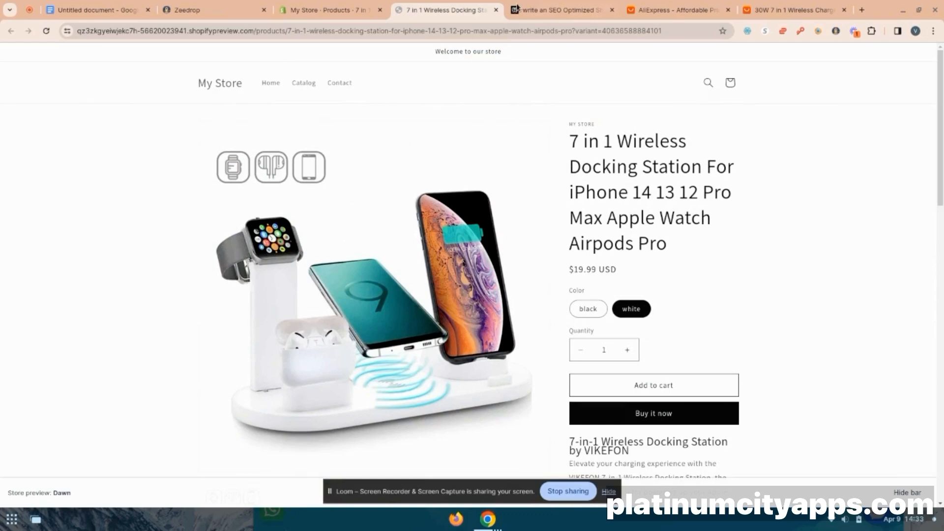
{"action": "left_click", "coordinate": [496, 10]}
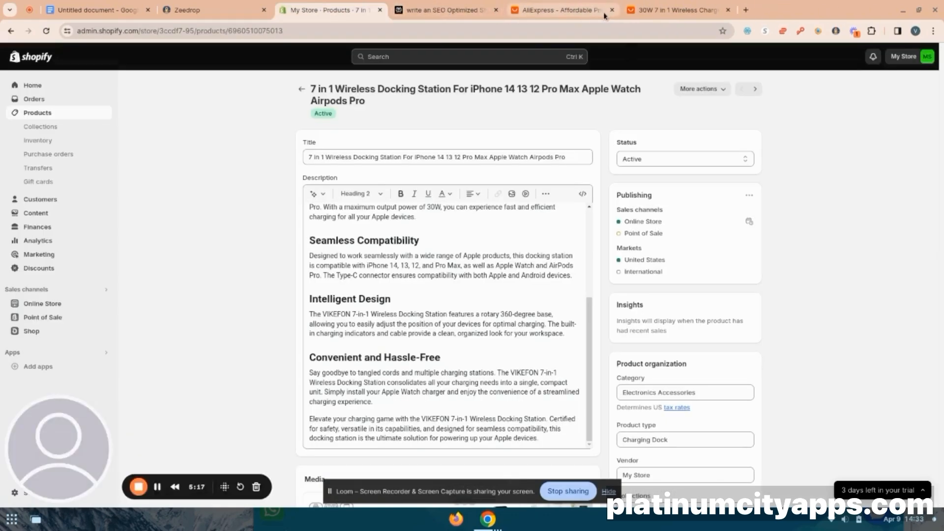
Step: Close both AliExpress tabs and go to target.com in a new tab
{"action": "left_click", "coordinate": [612, 10]}
{"action": "left_click", "coordinate": [620, 10]}
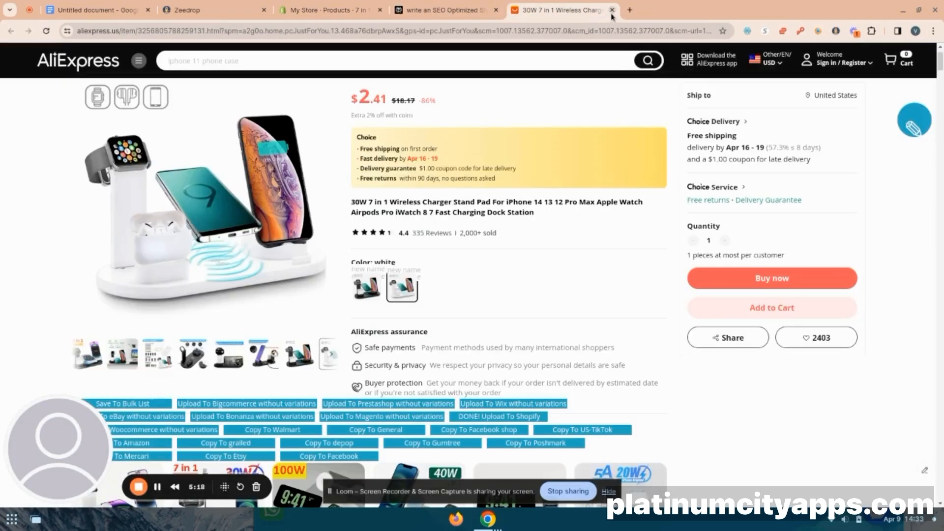
{"action": "key", "text": "ctrl+t"}
{"action": "type", "text": "target"}
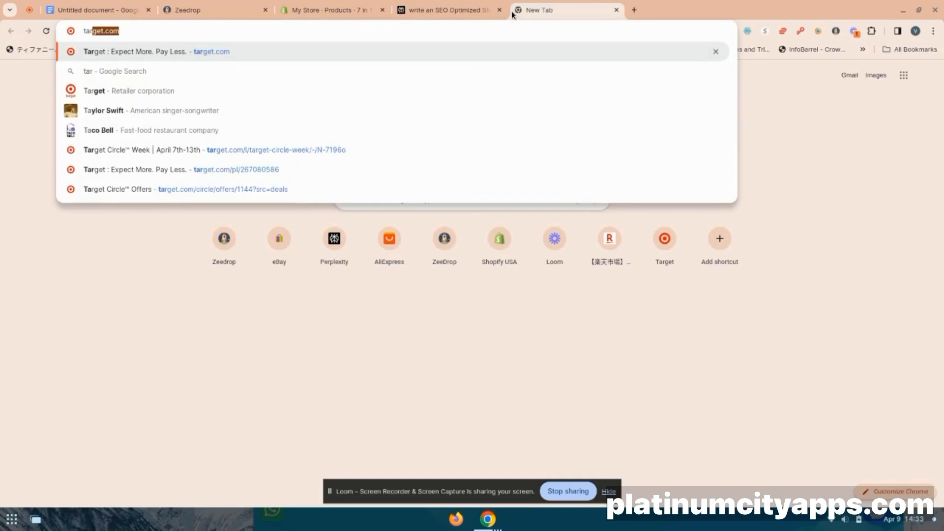
{"action": "key", "text": "Return"}
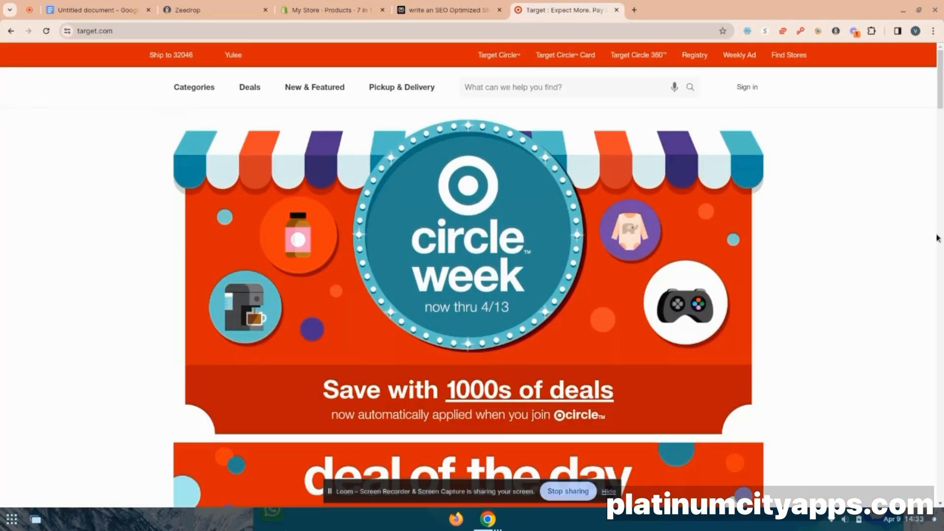
{"action": "left_click_drag", "start_coordinate": [940, 92], "coordinate": [940, 331]}
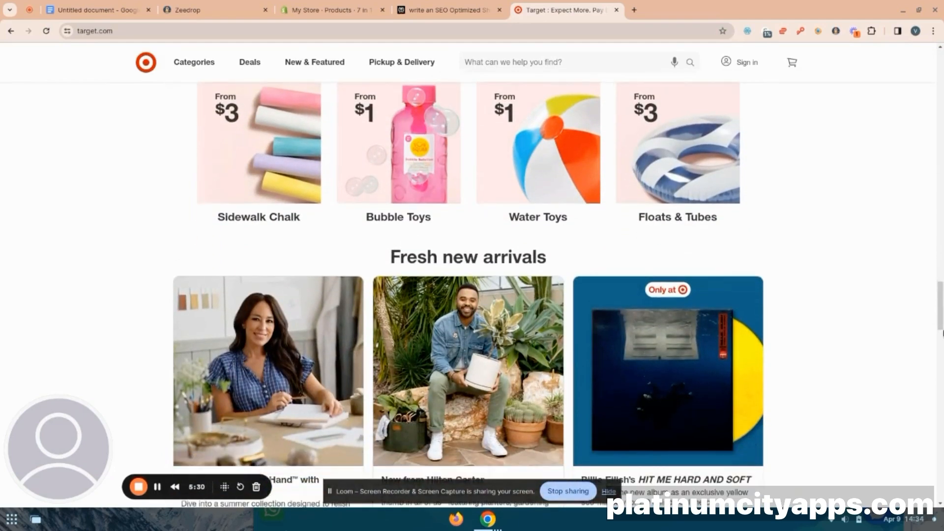
Step: Browse Water Toys > Floats & Tubes to the SwimWays Spring Float Recliner and upload it to Shopify
{"action": "left_click", "coordinate": [576, 189]}
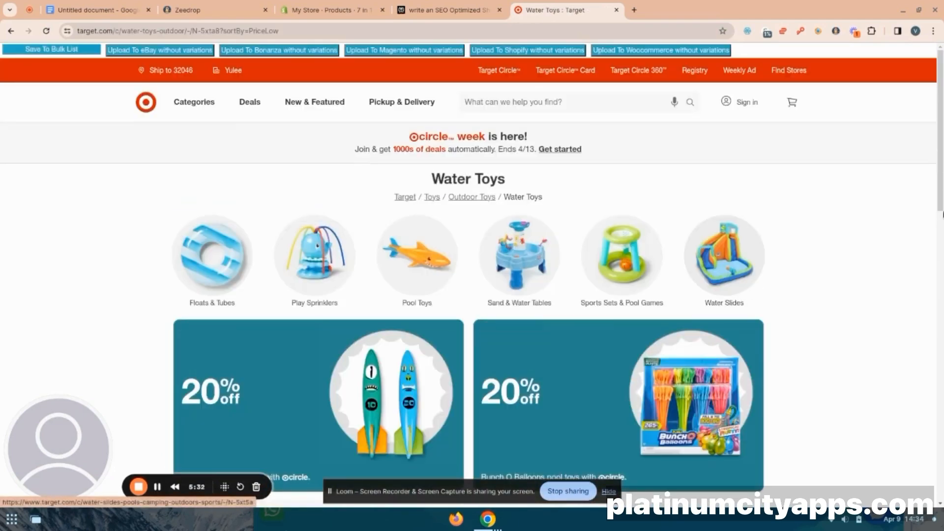
{"action": "left_click_drag", "start_coordinate": [940, 81], "coordinate": [940, 104]}
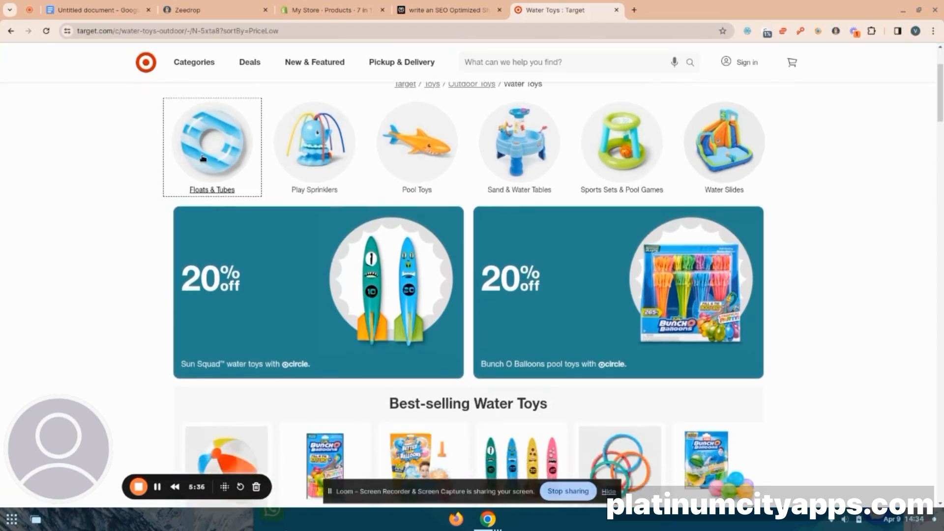
{"action": "left_click", "coordinate": [213, 163]}
{"action": "left_click_drag", "start_coordinate": [940, 81], "coordinate": [940, 148]}
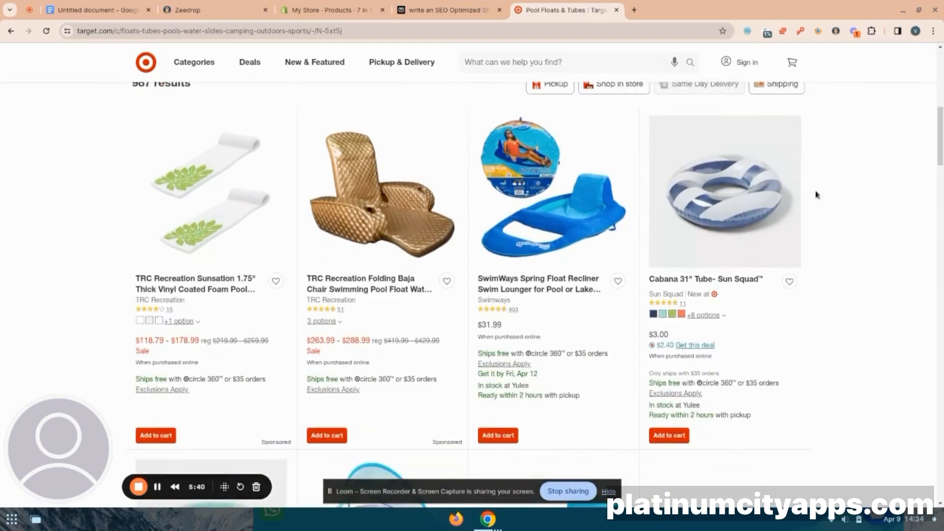
{"action": "left_click", "coordinate": [554, 192]}
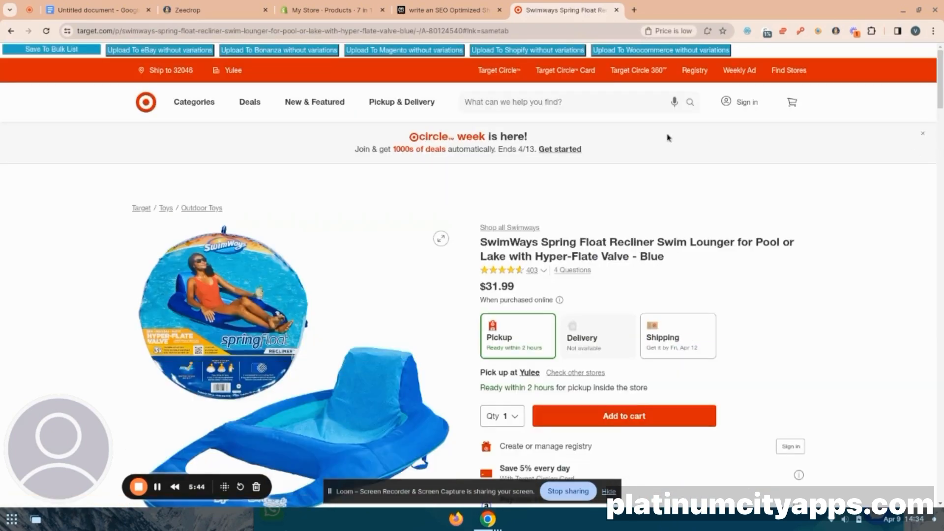
{"action": "left_click", "coordinate": [496, 50]}
Step: Open the imported SwimWays lounger from the Shopify Products list
{"action": "left_click", "coordinate": [332, 10]}
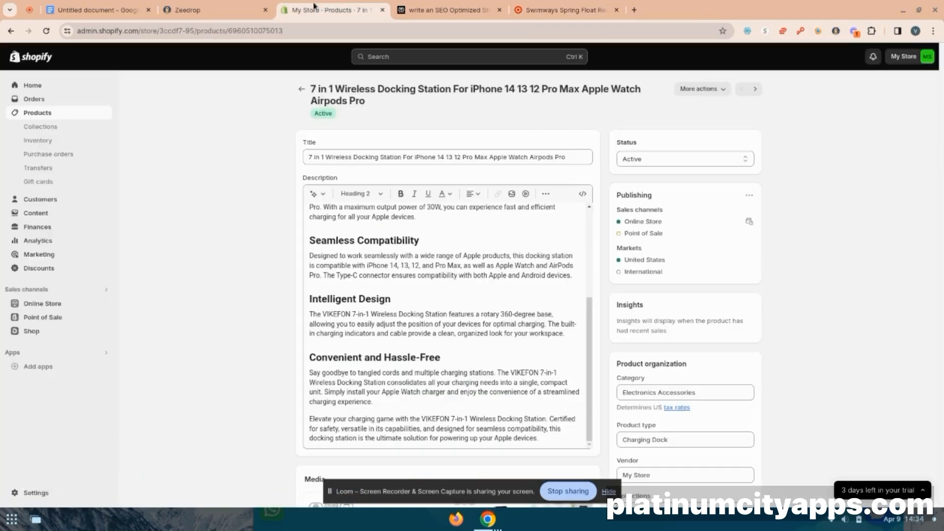
{"action": "left_click", "coordinate": [37, 112]}
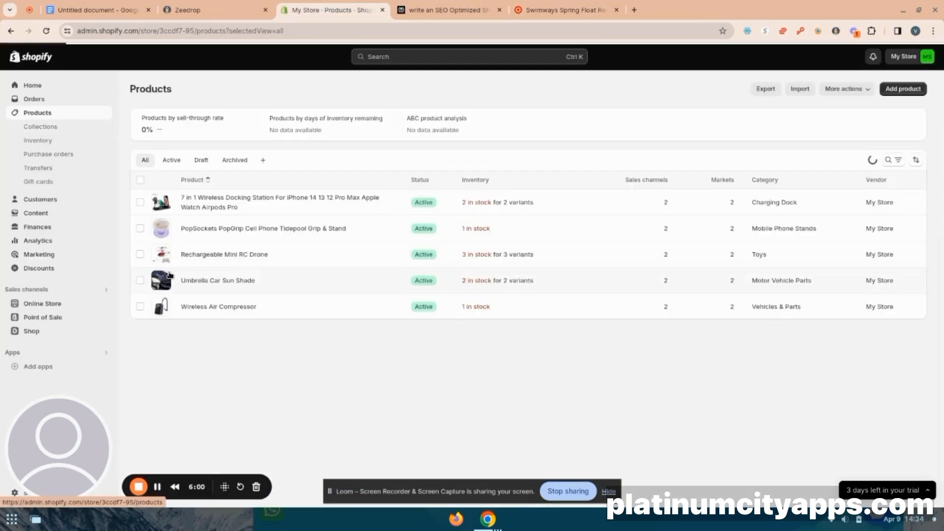
{"action": "left_click", "coordinate": [209, 284]}
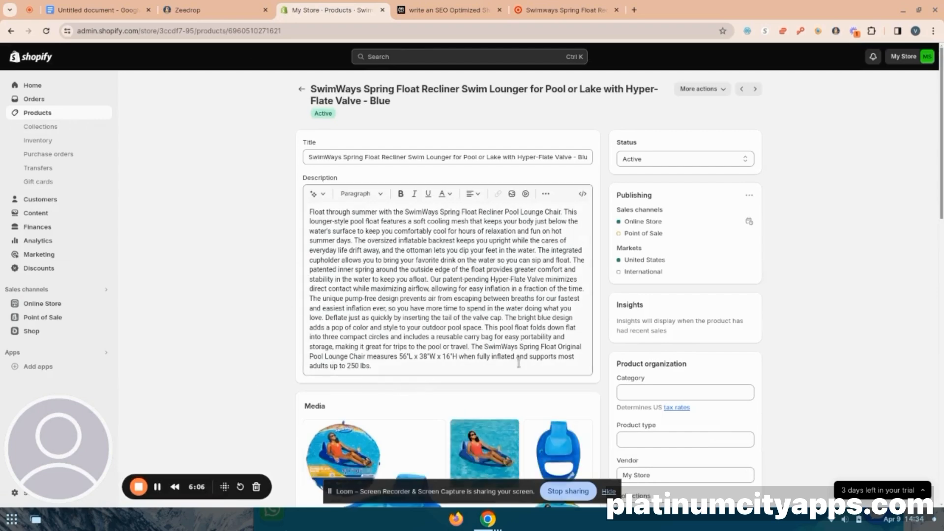
{"action": "left_click_drag", "start_coordinate": [942, 144], "coordinate": [942, 206]}
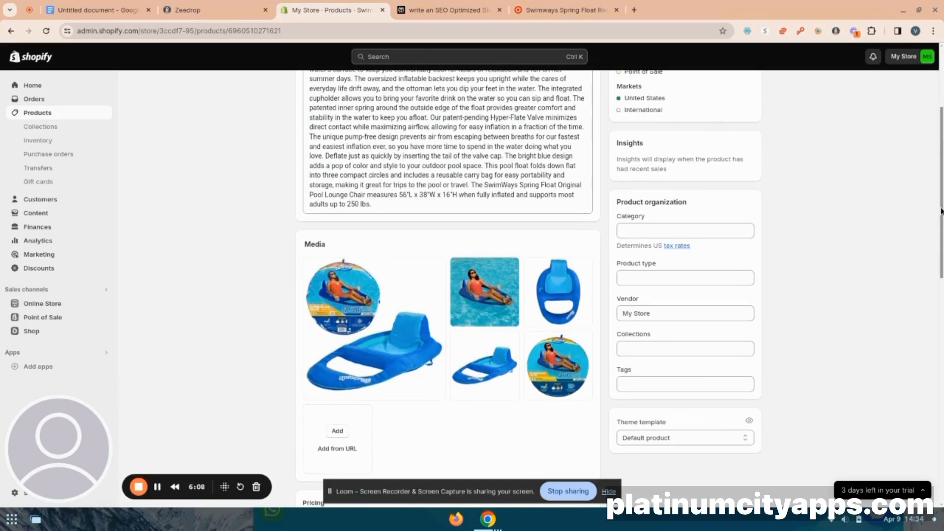
Step: Give the lounger category Pool Toys and product type Float
{"action": "left_click", "coordinate": [684, 228]}
{"action": "type", "text": "Pool"}
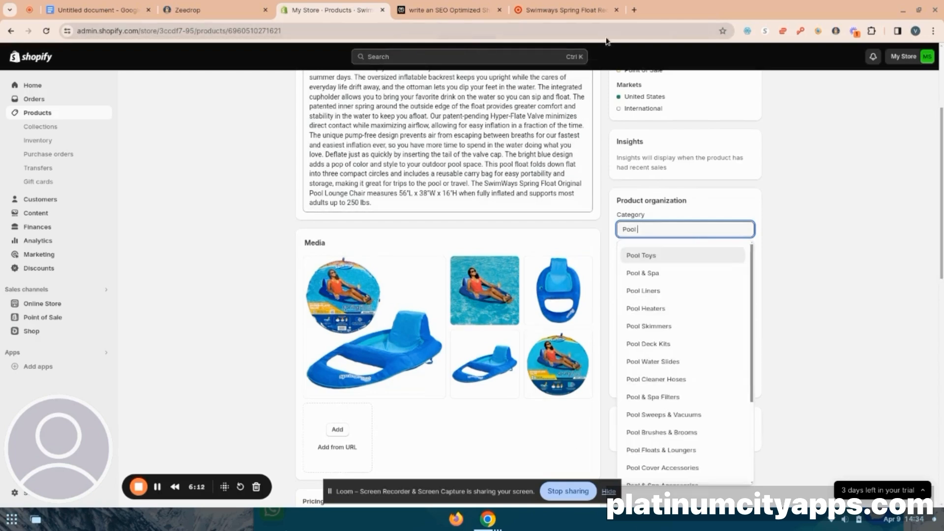
{"action": "left_click", "coordinate": [662, 260]}
{"action": "left_click", "coordinate": [684, 275]}
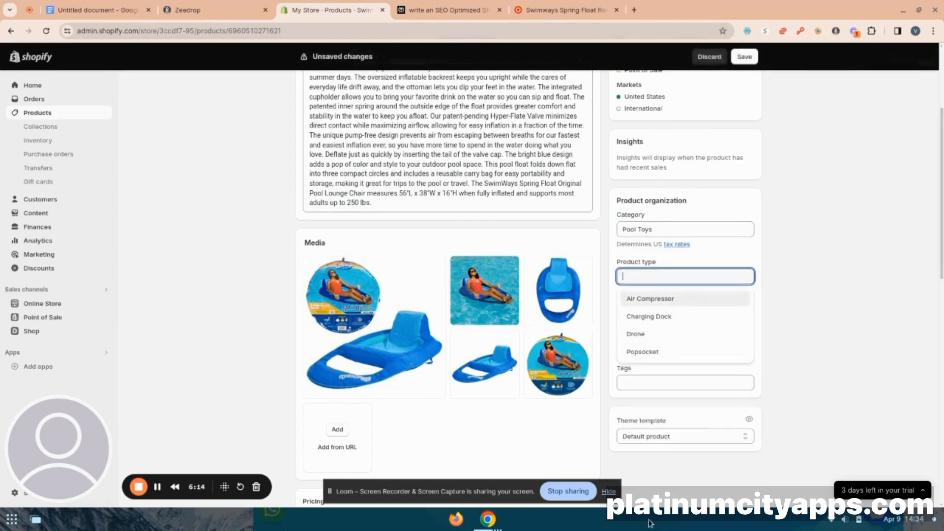
{"action": "type", "text": "Float"}
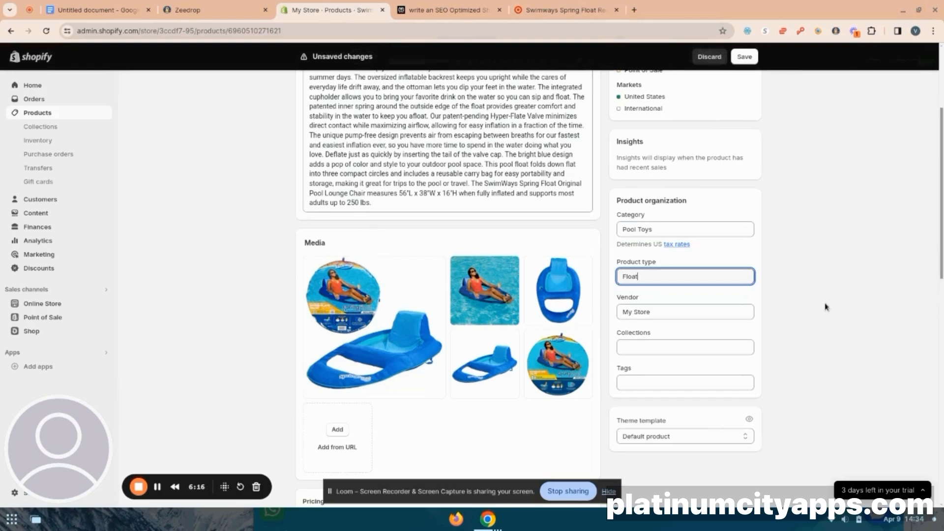
{"action": "left_click", "coordinate": [828, 308]}
{"action": "scroll", "coordinate": [841, 347], "scroll_direction": "down", "scroll_amount": 1}
{"action": "scroll", "coordinate": [807, 366], "scroll_direction": "down", "scroll_amount": 2}
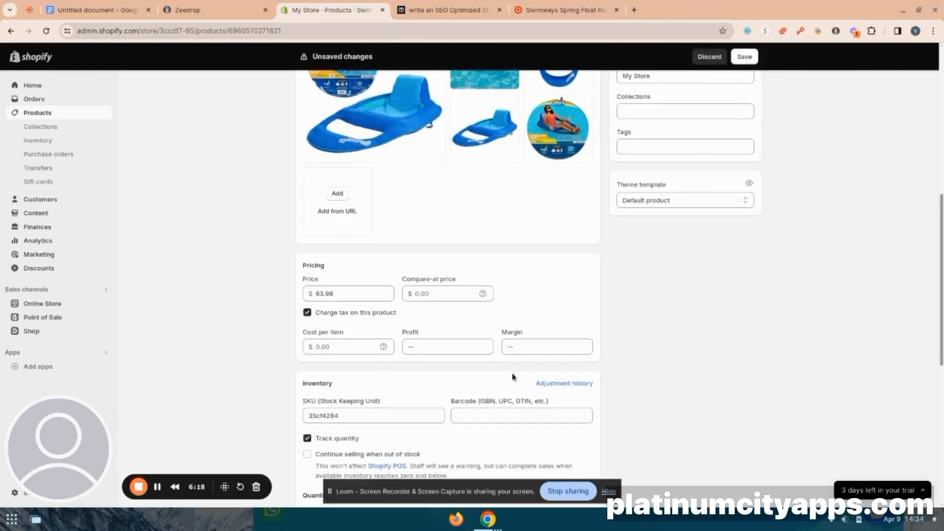
{"action": "scroll", "coordinate": [513, 377], "scroll_direction": "down", "scroll_amount": 1}
{"action": "left_click", "coordinate": [324, 285]}
Step: Copy Target's $31.99 price into Cost per item so profit and margin calculate
{"action": "left_click", "coordinate": [539, 10]}
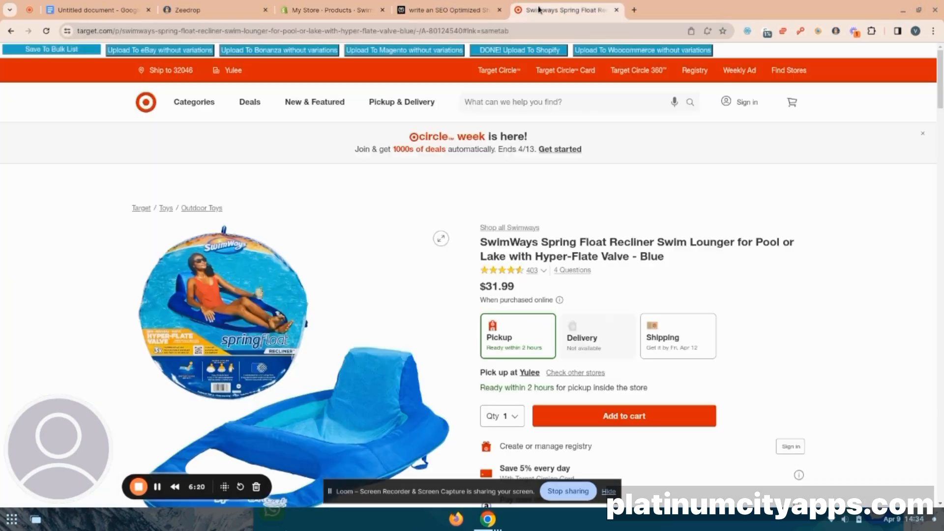
{"action": "left_click_drag", "start_coordinate": [482, 288], "coordinate": [521, 291]}
{"action": "key", "text": "ctrl+c"}
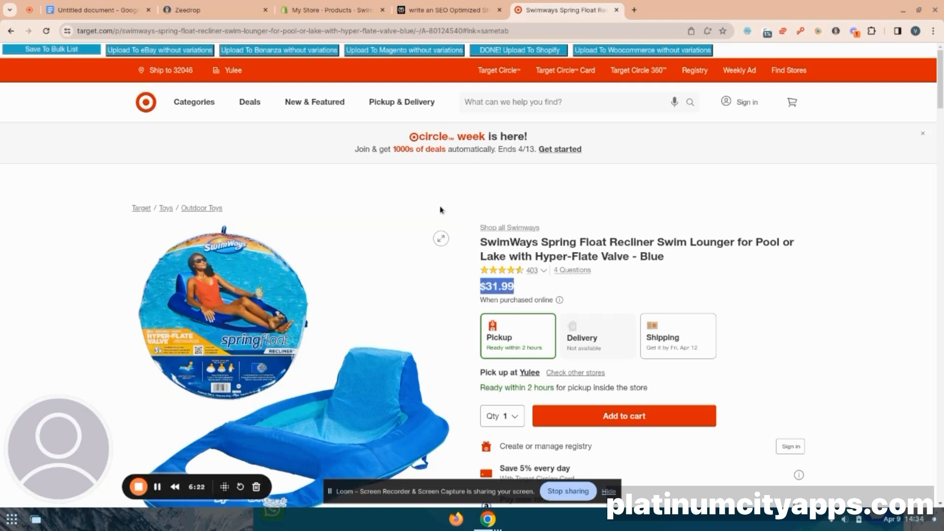
{"action": "left_click", "coordinate": [332, 10]}
{"action": "left_click", "coordinate": [349, 287]}
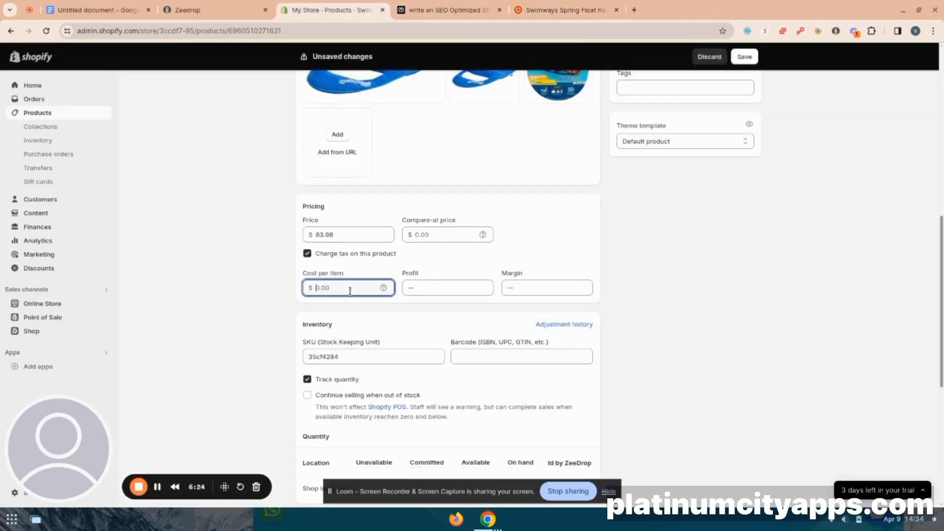
{"action": "key", "text": "ctrl+v"}
{"action": "left_click", "coordinate": [249, 327]}
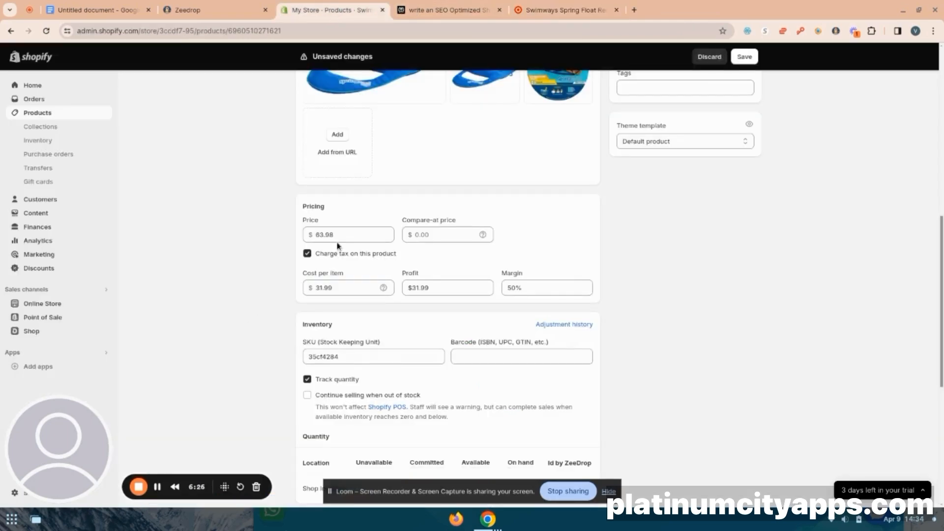
{"action": "scroll", "coordinate": [719, 368], "scroll_direction": "down", "scroll_amount": 5}
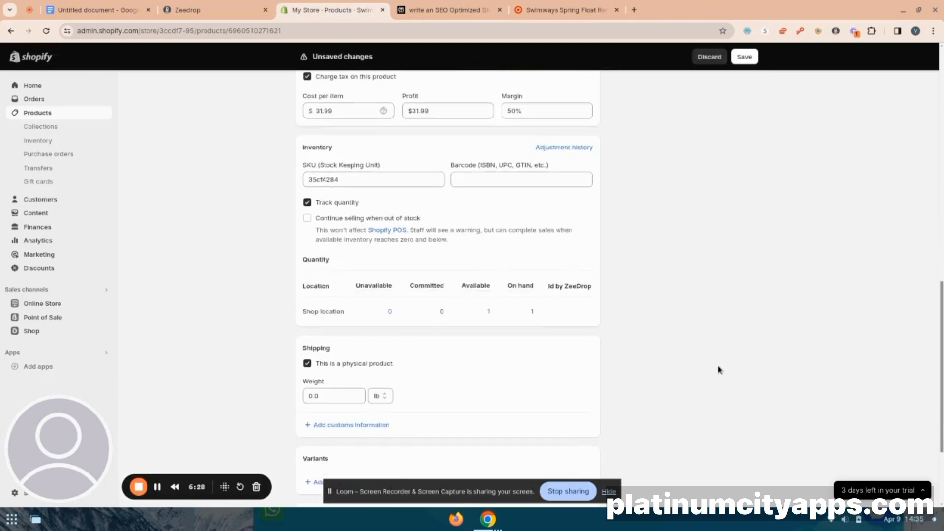
{"action": "scroll", "coordinate": [715, 369], "scroll_direction": "down", "scroll_amount": 4}
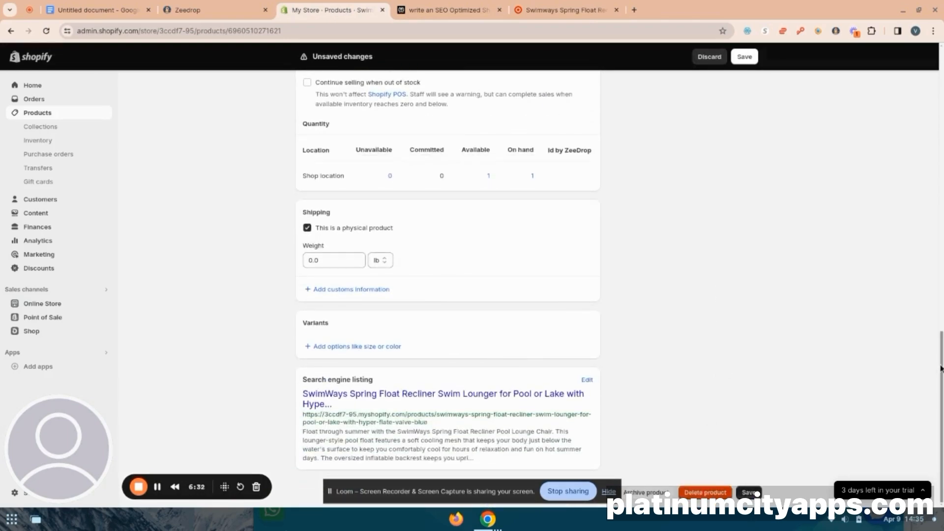
Step: Save the lounger and return to the top of the product page
{"action": "left_click", "coordinate": [749, 493]}
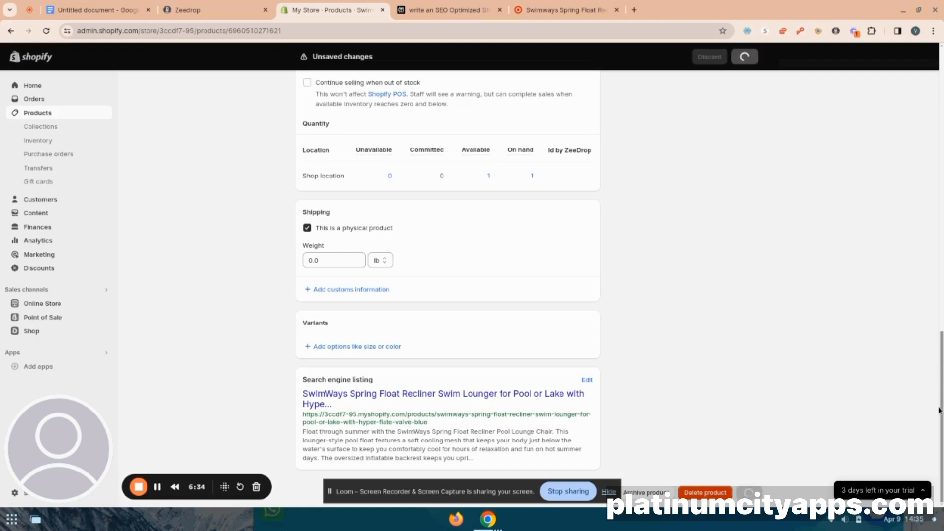
{"action": "left_click_drag", "start_coordinate": [941, 410], "coordinate": [930, 73]}
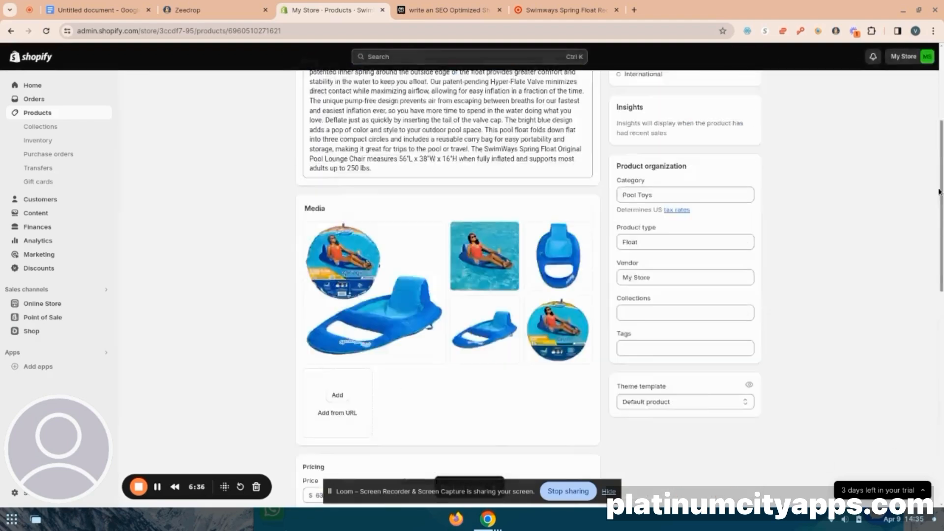
Step: Preview the lounger's storefront page, close the preview and Target tabs, and bring up ZeeDrop's Listed Products
{"action": "left_click", "coordinate": [697, 89]}
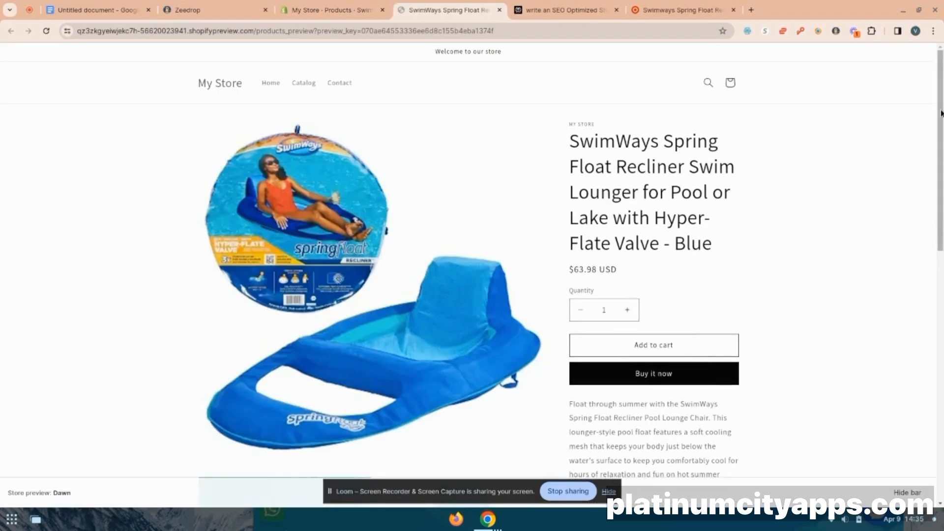
{"action": "mouse_move", "coordinate": [939, 119]}
{"action": "left_mouse_down"}
{"action": "mouse_move", "coordinate": [940, 302]}
{"action": "mouse_move", "coordinate": [937, 73]}
{"action": "left_mouse_up"}
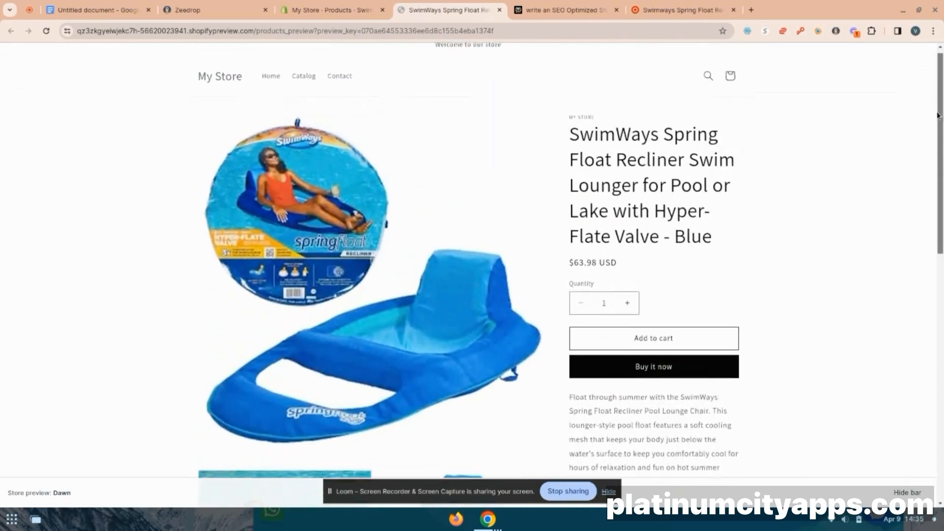
{"action": "left_click", "coordinate": [501, 9]}
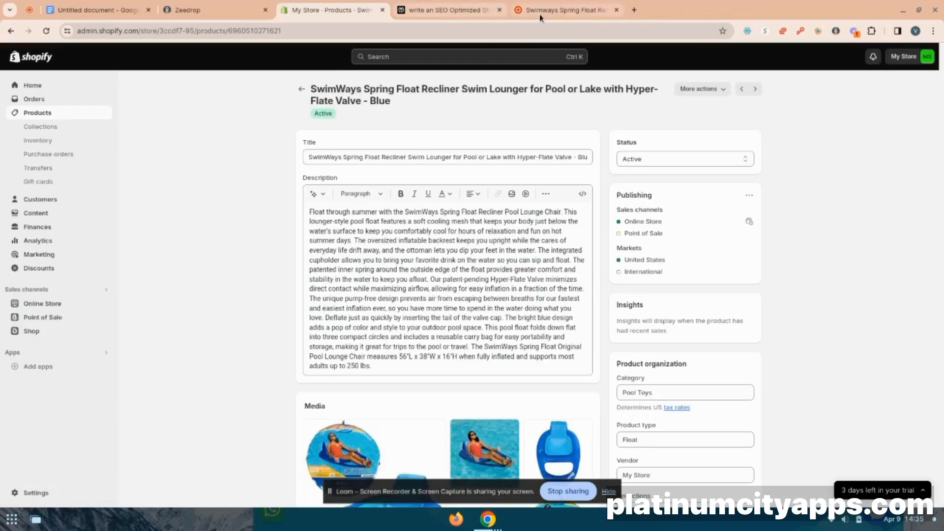
{"action": "left_click", "coordinate": [616, 10]}
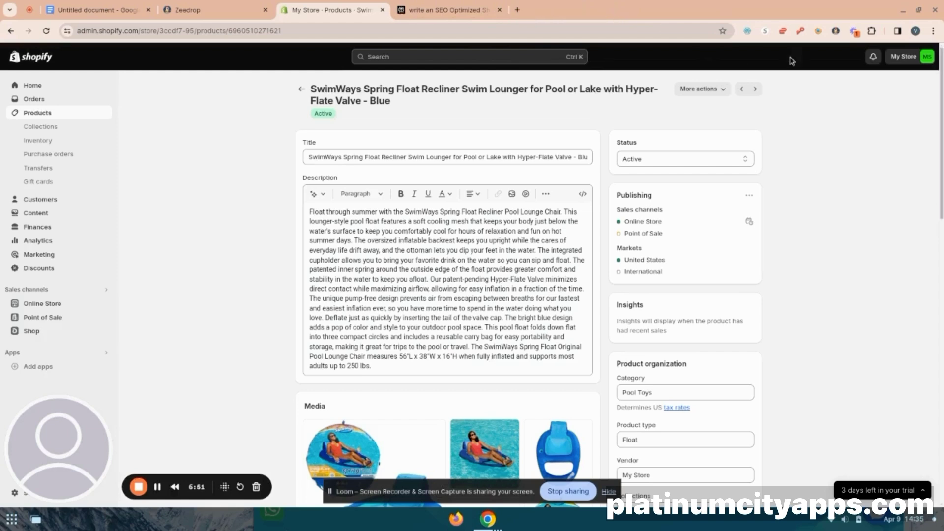
{"action": "left_click", "coordinate": [836, 31]}
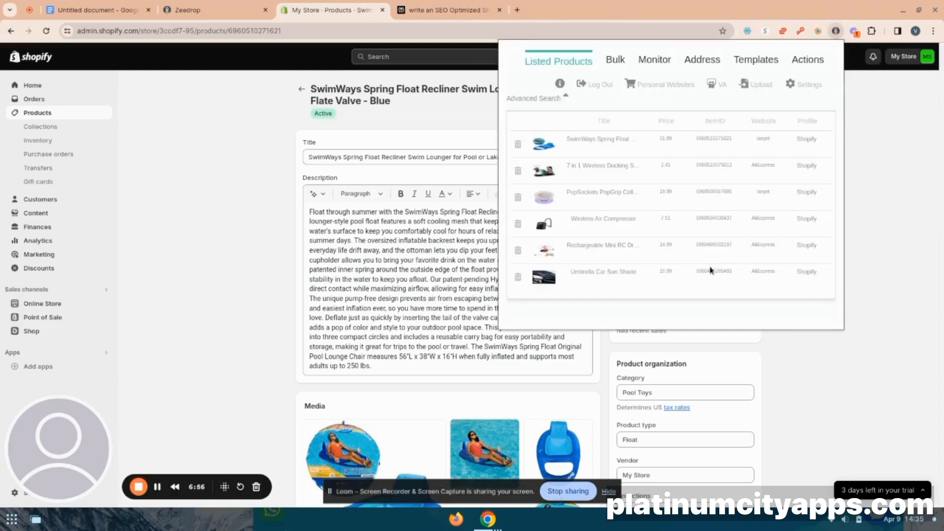
Step: From ZeeDrop's Upload view send the SwimWays lounger to Facebook and open the pre-filled $64 Marketplace listing
{"action": "left_click", "coordinate": [761, 84]}
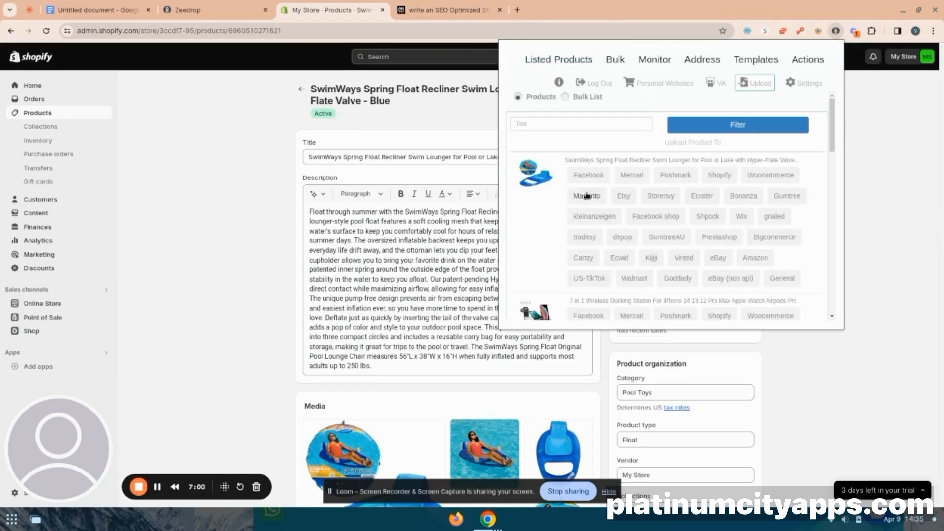
{"action": "left_click", "coordinate": [590, 177]}
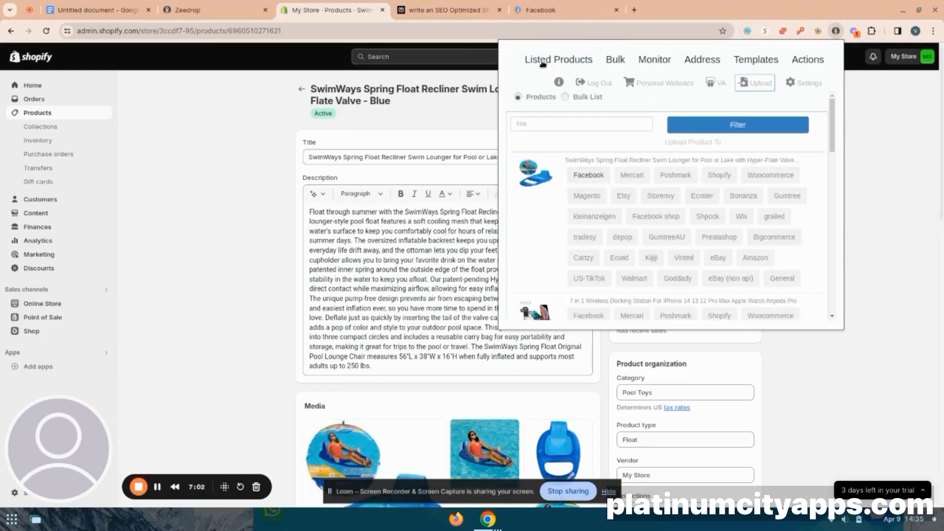
{"action": "left_click", "coordinate": [549, 9]}
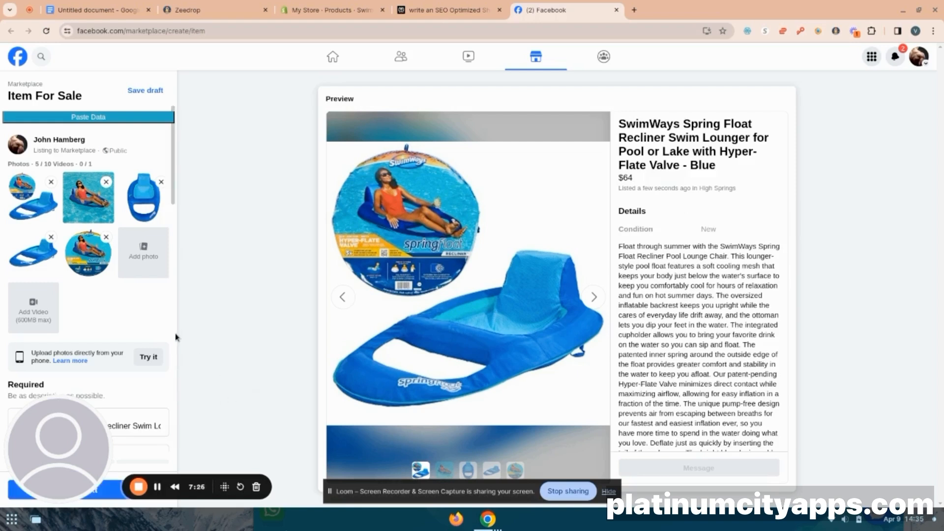
{"action": "scroll", "coordinate": [161, 334], "scroll_direction": "down", "scroll_amount": 3}
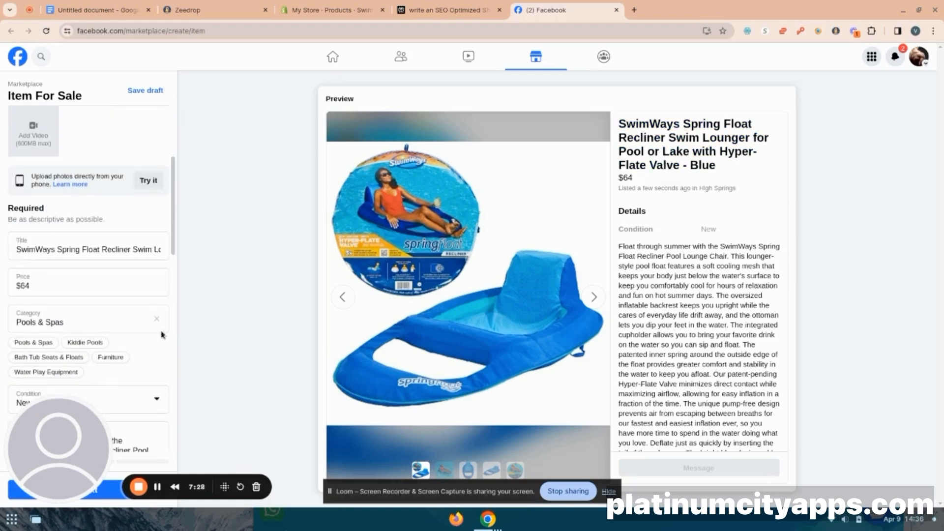
{"action": "scroll", "coordinate": [162, 333], "scroll_direction": "down", "scroll_amount": 2}
{"action": "scroll", "coordinate": [162, 335], "scroll_direction": "down", "scroll_amount": 2}
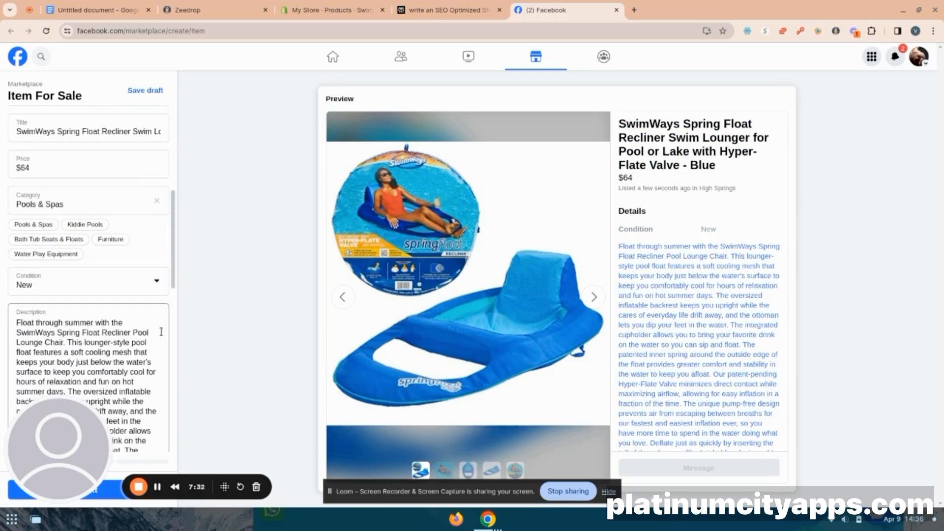
{"action": "scroll", "coordinate": [161, 332], "scroll_direction": "down", "scroll_amount": 2}
{"action": "scroll", "coordinate": [161, 333], "scroll_direction": "down", "scroll_amount": 5}
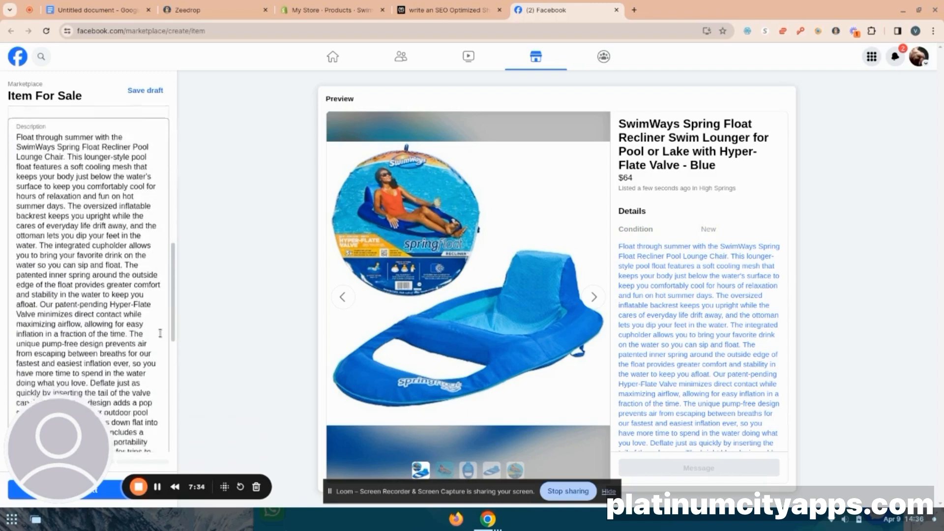
Step: Advance the listing through Delivery method and List in more places, then go to the Marketplace home page
{"action": "left_click", "coordinate": [162, 332]}
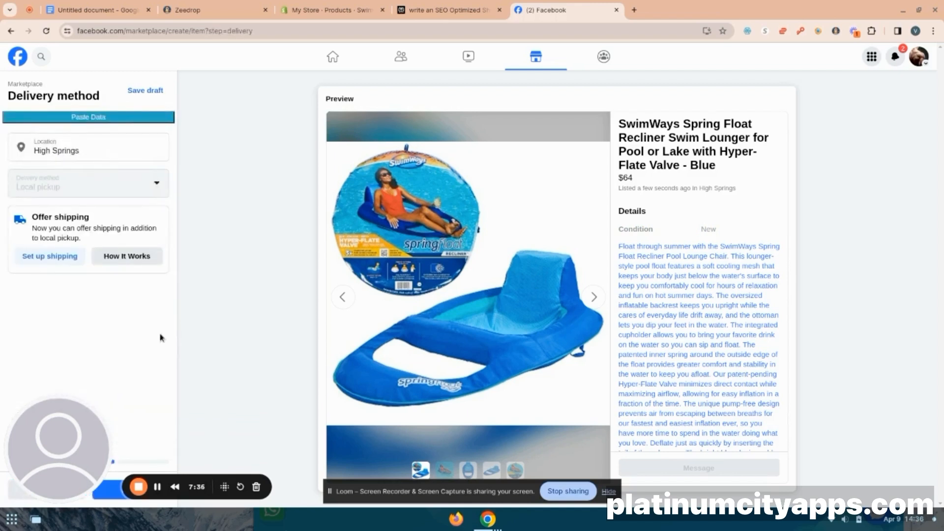
{"action": "key", "text": "Return"}
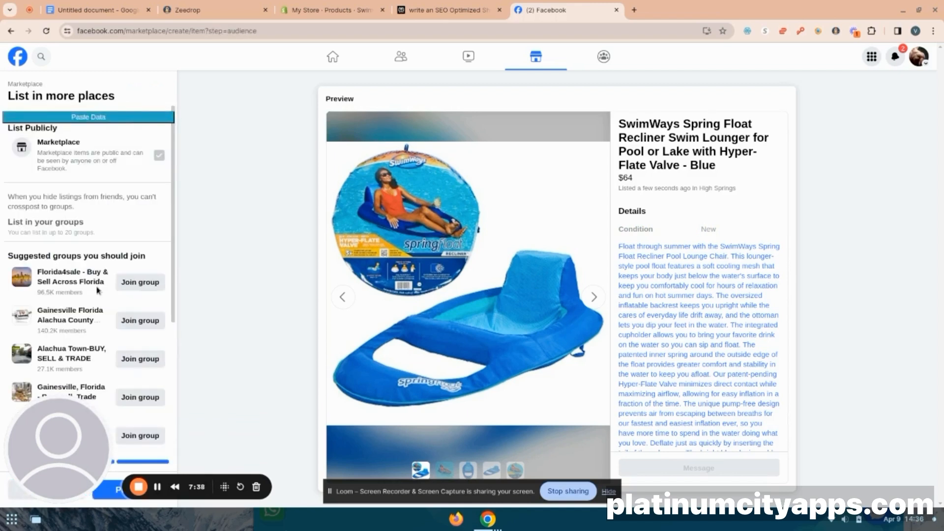
{"action": "scroll", "coordinate": [97, 290], "scroll_direction": "down", "scroll_amount": 4}
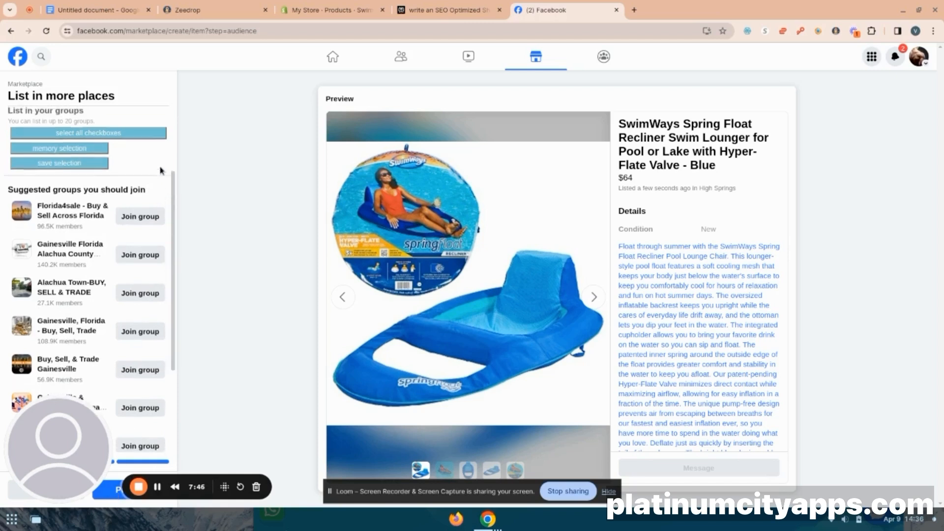
{"action": "scroll", "coordinate": [126, 194], "scroll_direction": "up", "scroll_amount": 5}
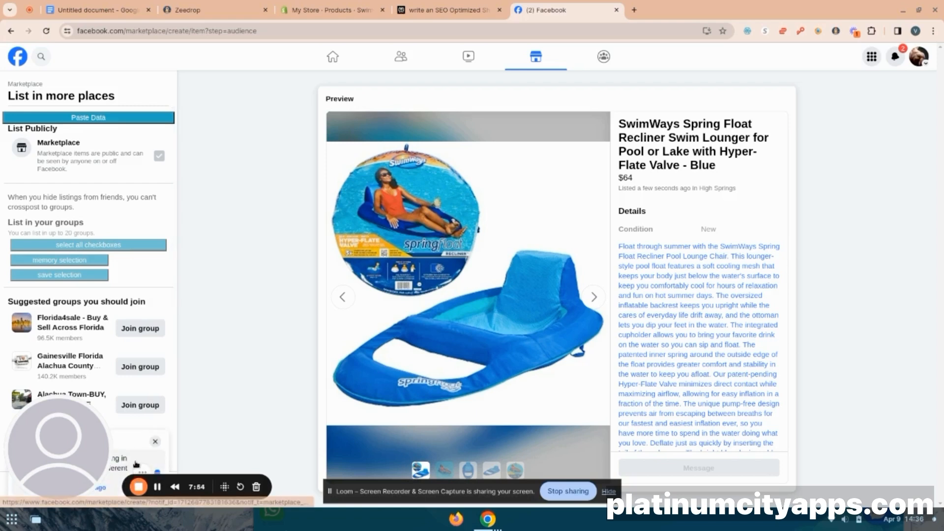
{"action": "left_click", "coordinate": [127, 463]}
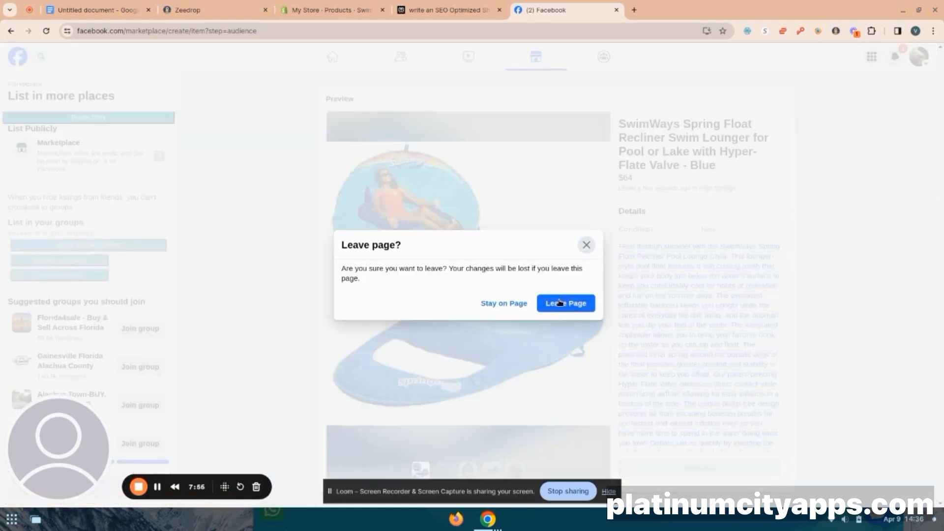
{"action": "left_click", "coordinate": [512, 309]}
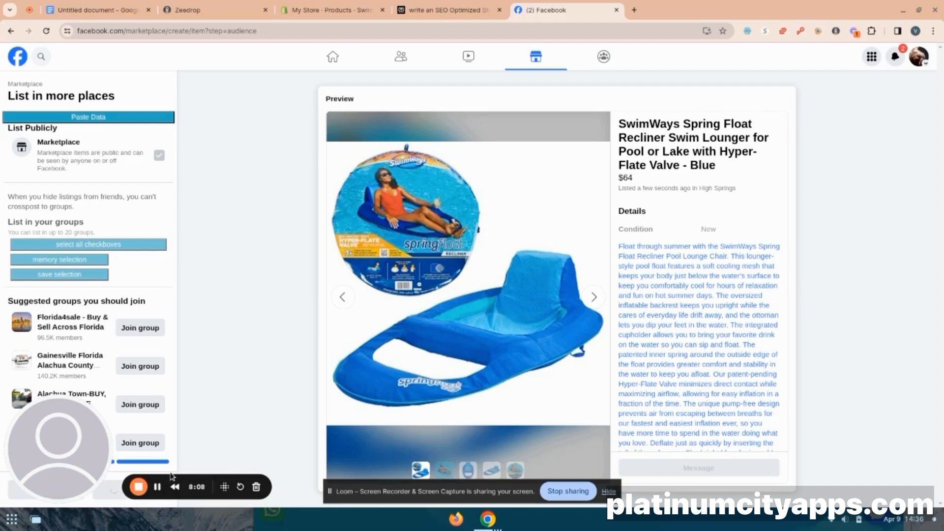
{"action": "scroll", "coordinate": [158, 457], "scroll_direction": "down", "scroll_amount": 3}
{"action": "scroll", "coordinate": [158, 454], "scroll_direction": "down", "scroll_amount": 3}
{"action": "scroll", "coordinate": [159, 454], "scroll_direction": "down", "scroll_amount": 3}
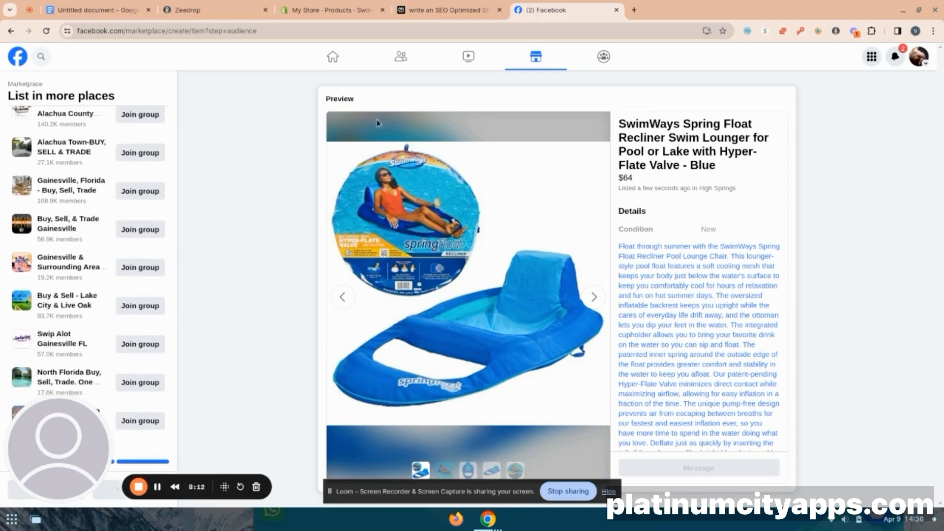
{"action": "left_click", "coordinate": [538, 60]}
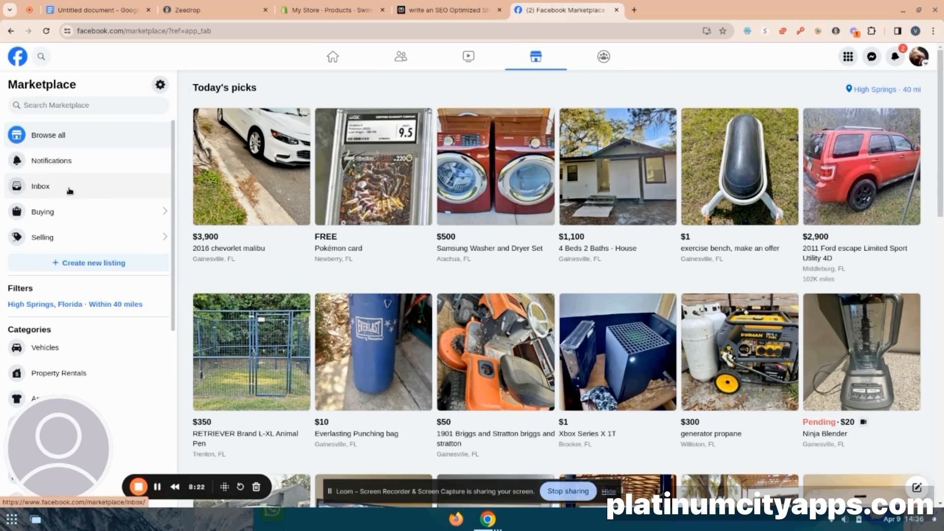
Step: Open Selling to confirm the SwimWays float appears under Your listings as under review
{"action": "left_click", "coordinate": [45, 237]}
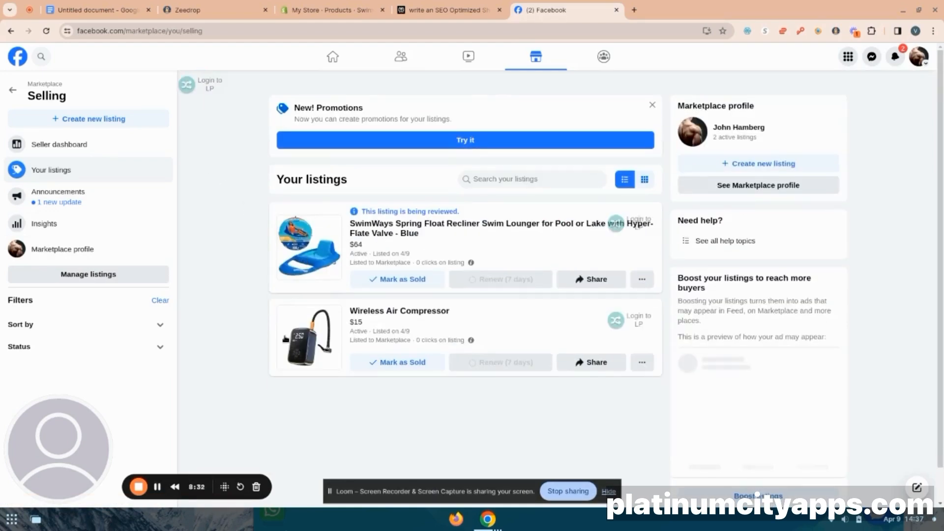
{"action": "left_click", "coordinate": [618, 11]}
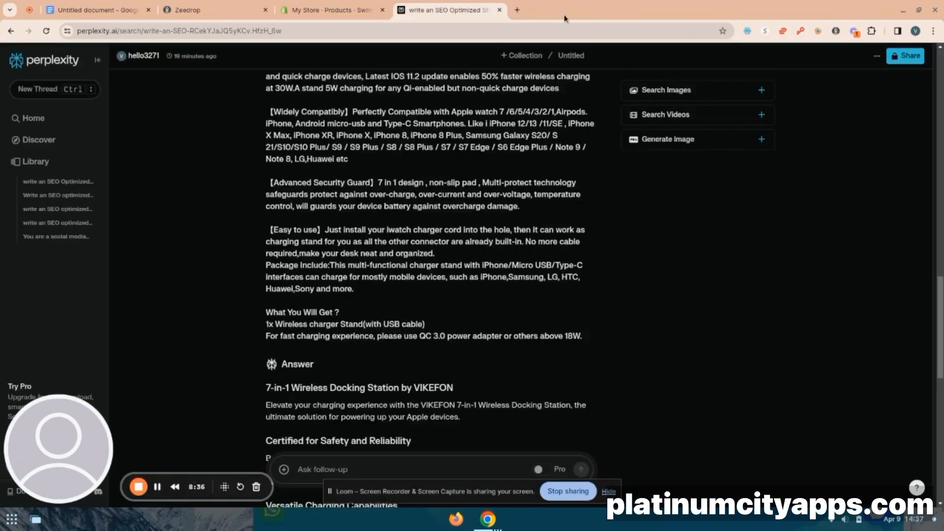